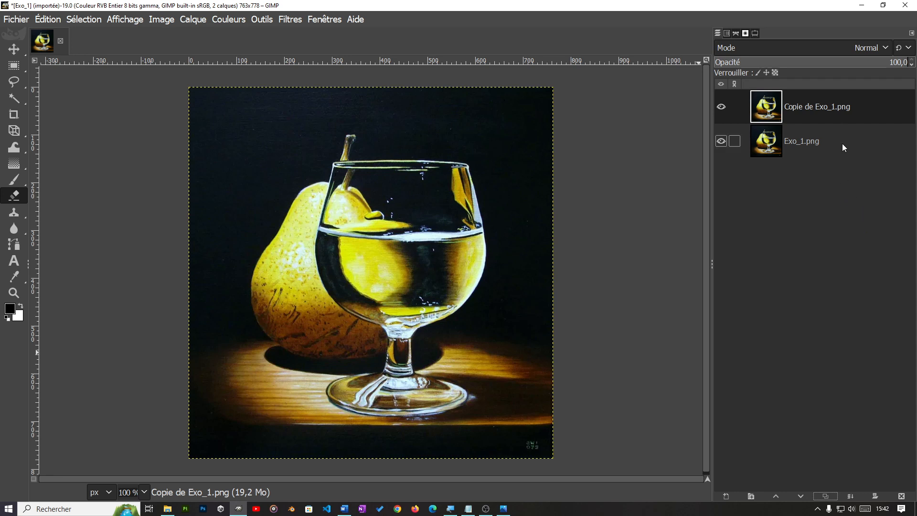
Step: Apply a Gaussian blur of 4.50 in both X and Y to the Copie de Exo_1.png layer
click(288, 20)
mouse_move(315, 104)
click(518, 122)
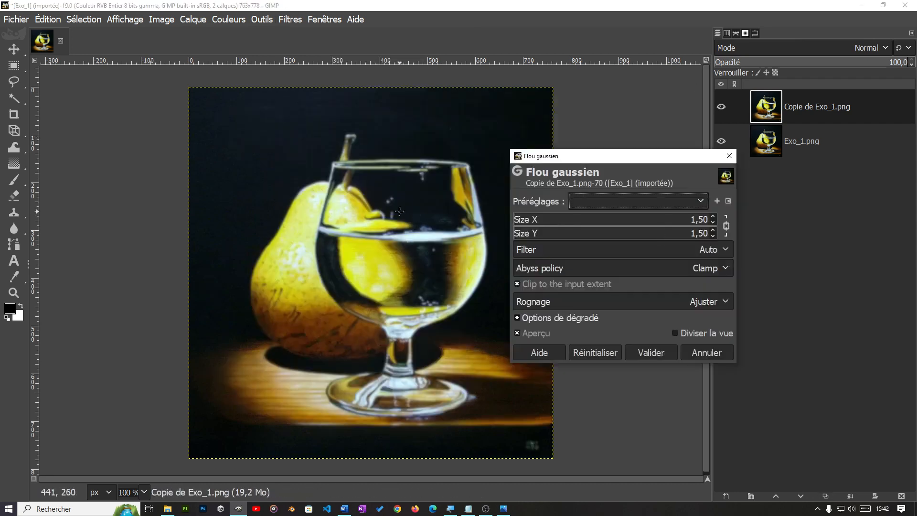
click(713, 217)
click(713, 216)
click(713, 216)
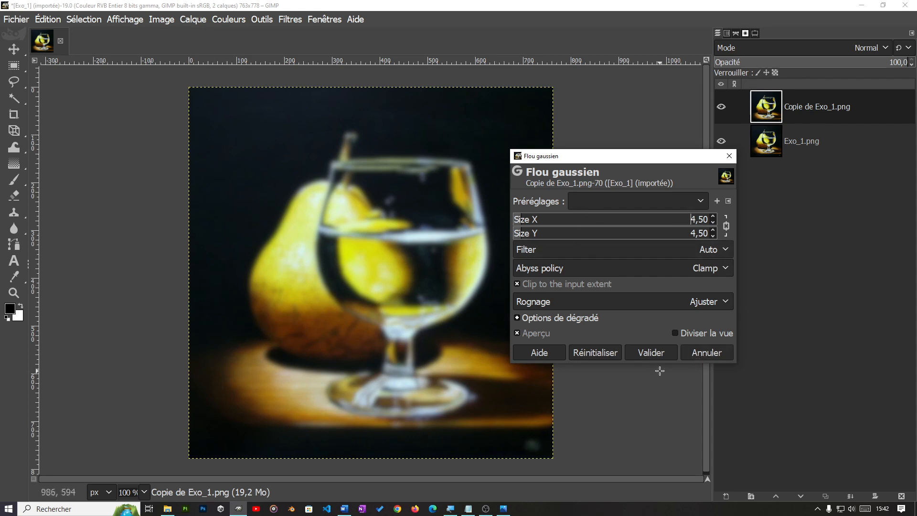
click(651, 352)
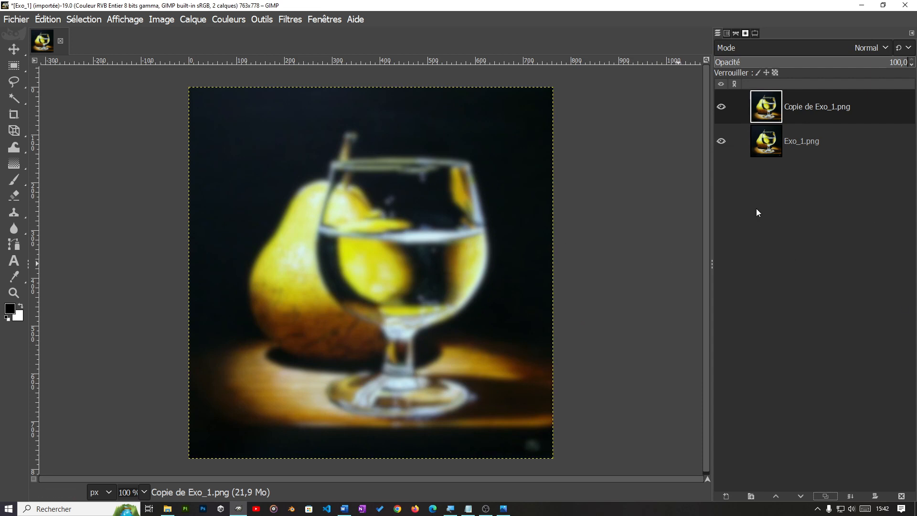
right_click(823, 107)
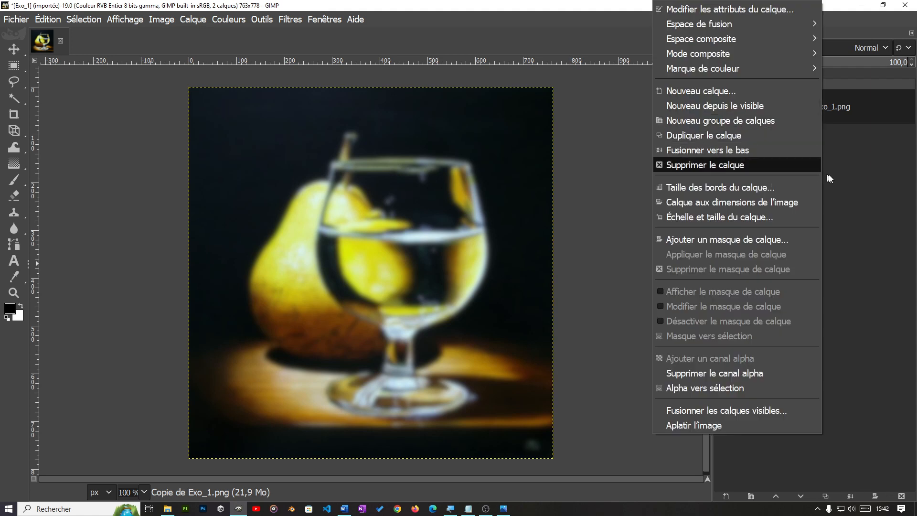
click(853, 192)
right_click(826, 102)
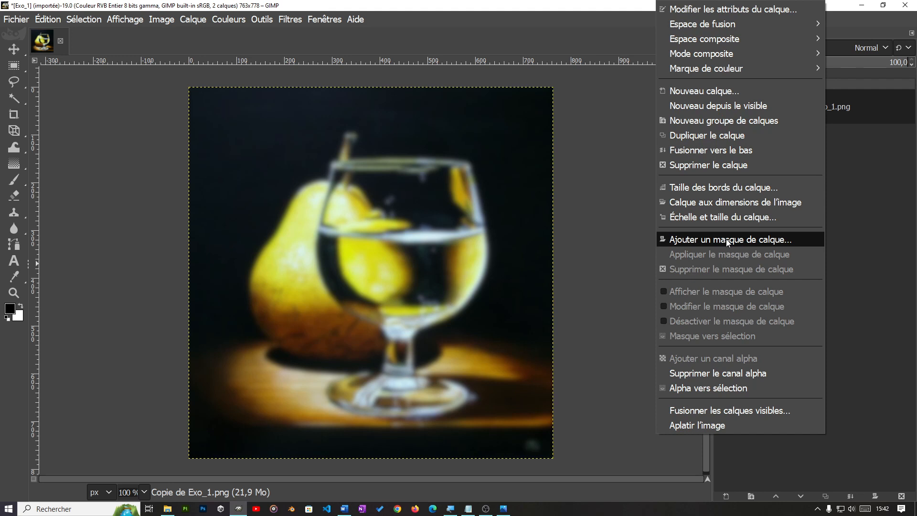
click(832, 213)
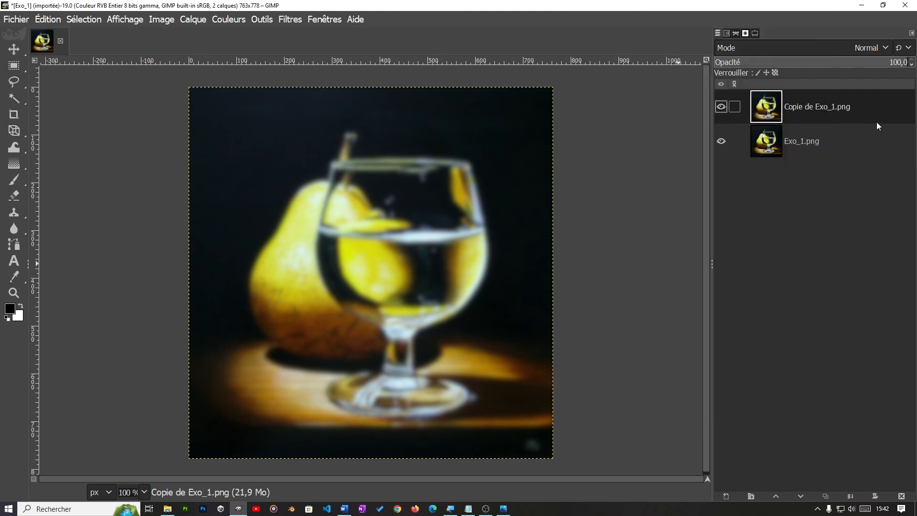
click(193, 19)
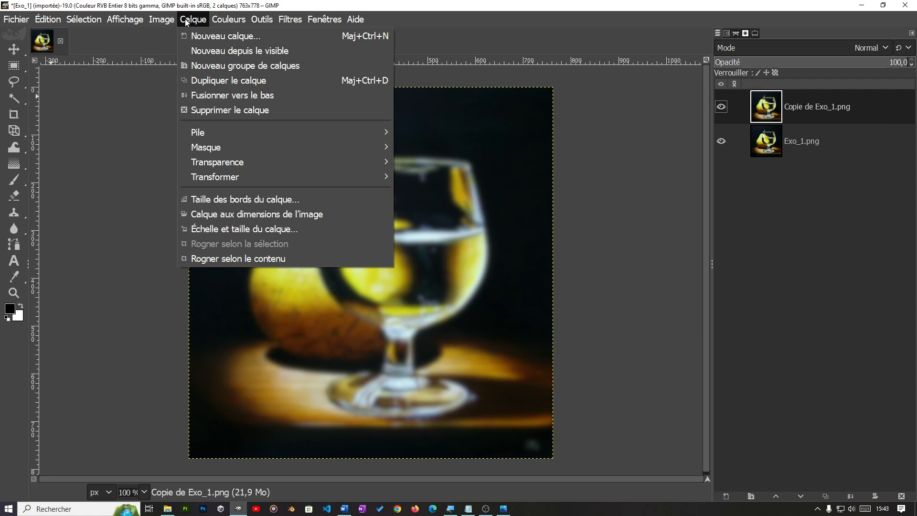
mouse_move(218, 147)
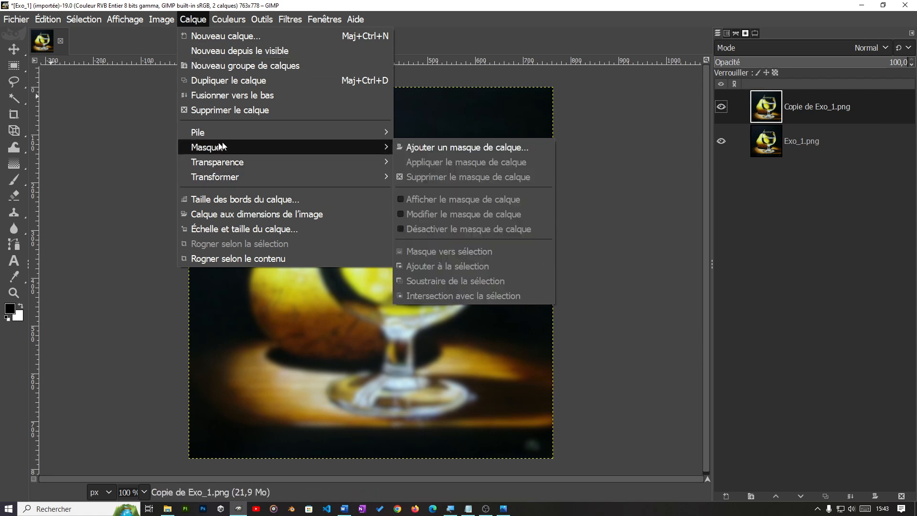
click(632, 164)
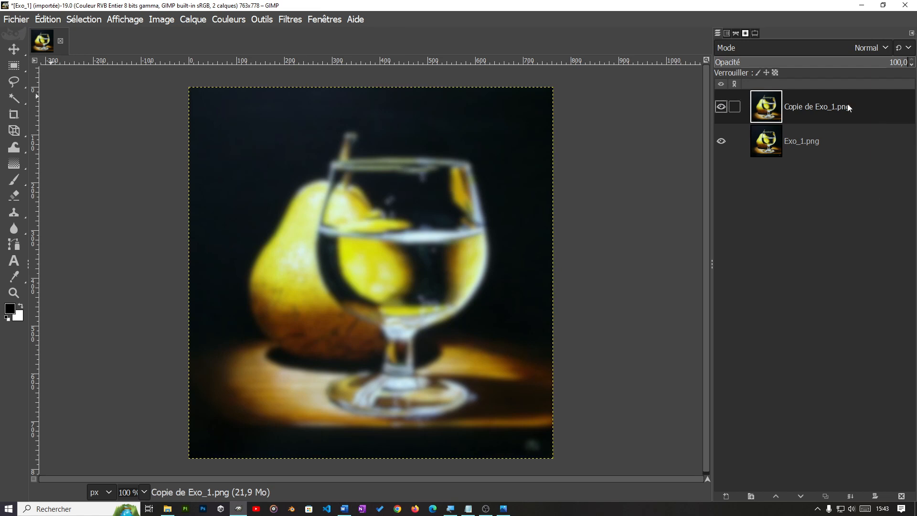
Step: Add a layer mask initialised to white (full opacity) to the Copie de Exo_1.png layer
right_click(864, 108)
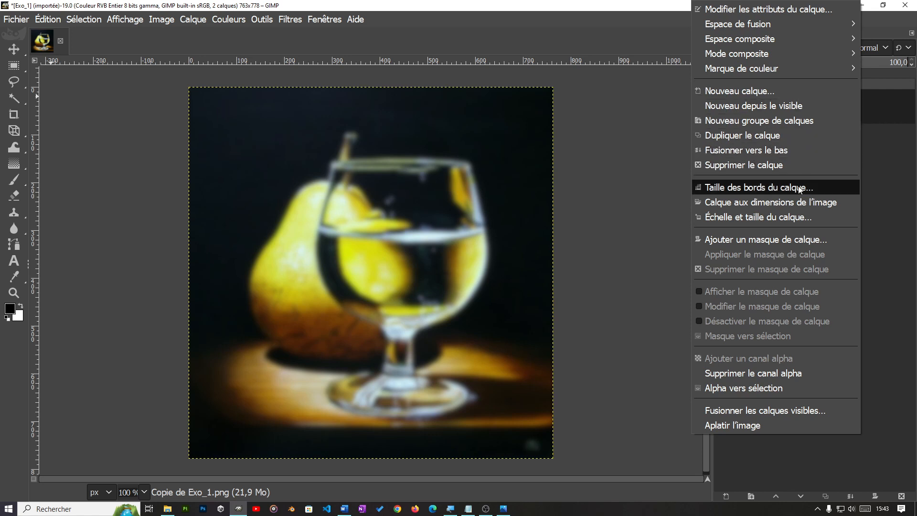
click(730, 240)
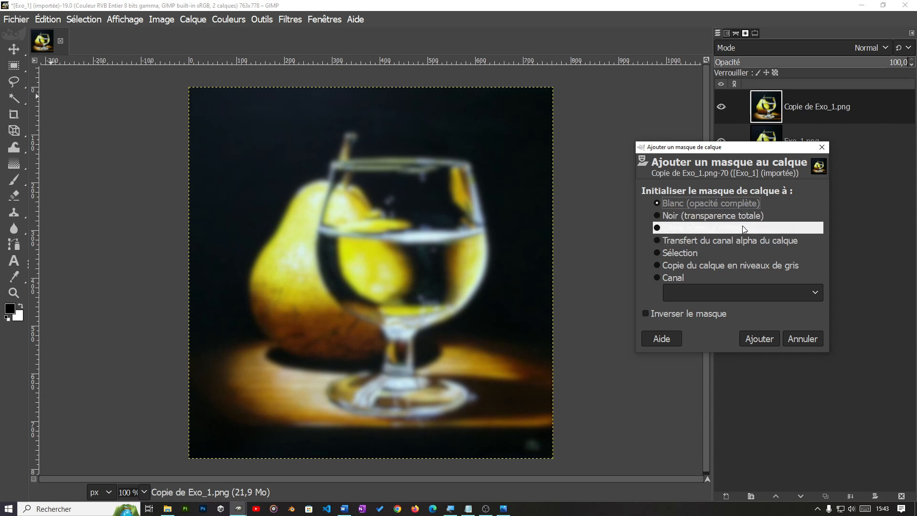
click(759, 337)
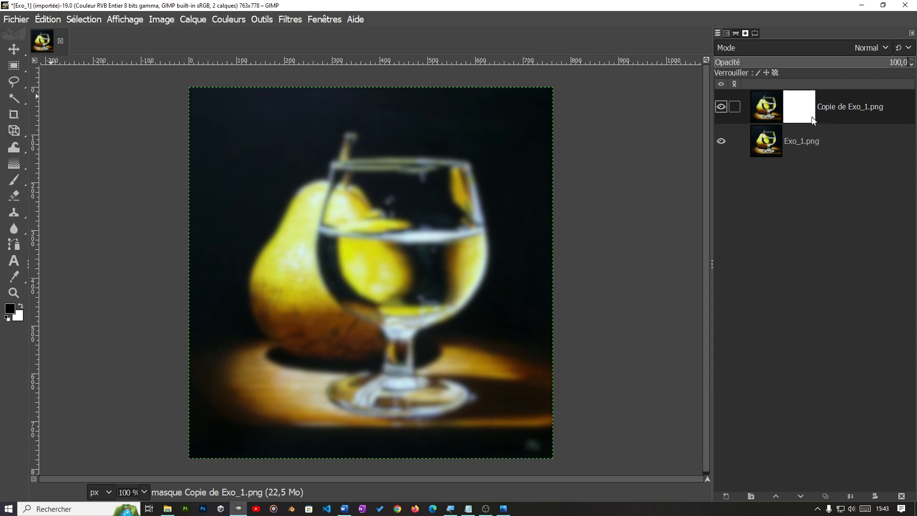
Step: Switch the editing target between the Copie de Exo_1.png layer image and its mask, ending on the mask
click(765, 115)
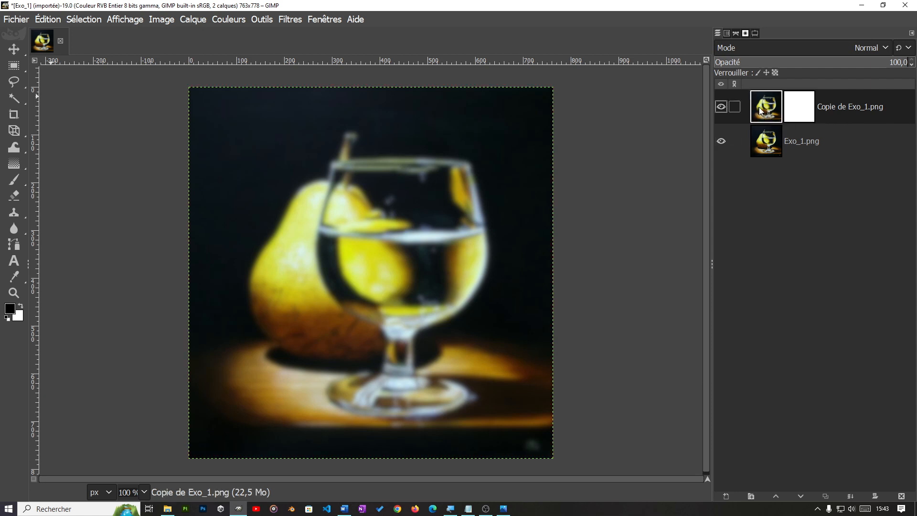
click(799, 107)
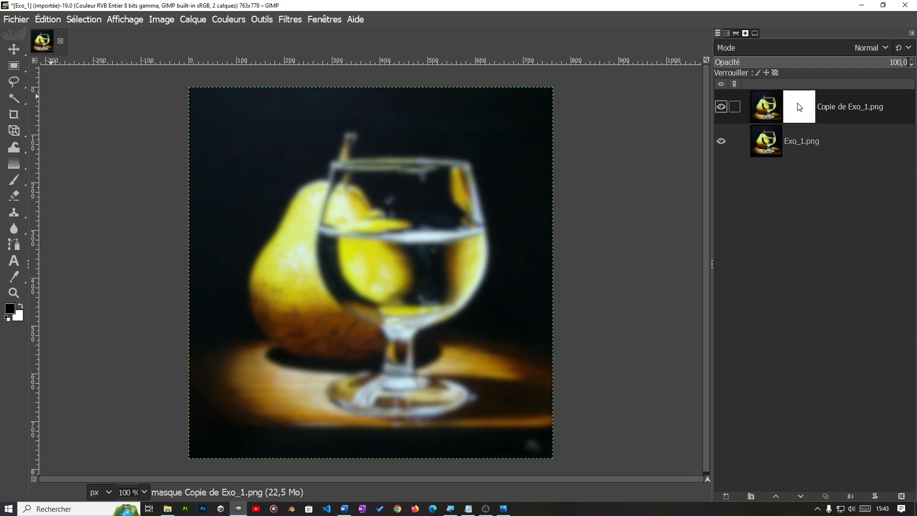
click(767, 106)
click(798, 109)
click(764, 109)
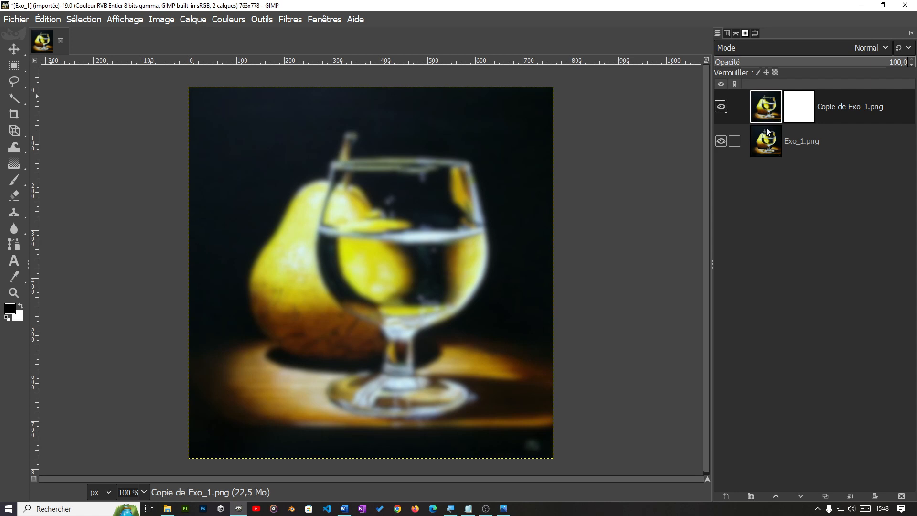
click(805, 106)
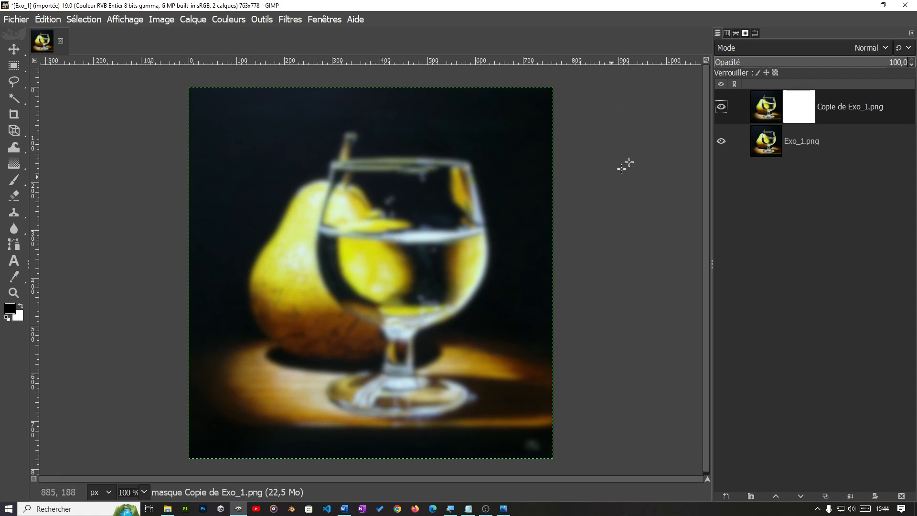
Step: Activate the Paintbrush tool and check its options, keeping the 2. Hardness 050 brush
mouse_move(13, 184)
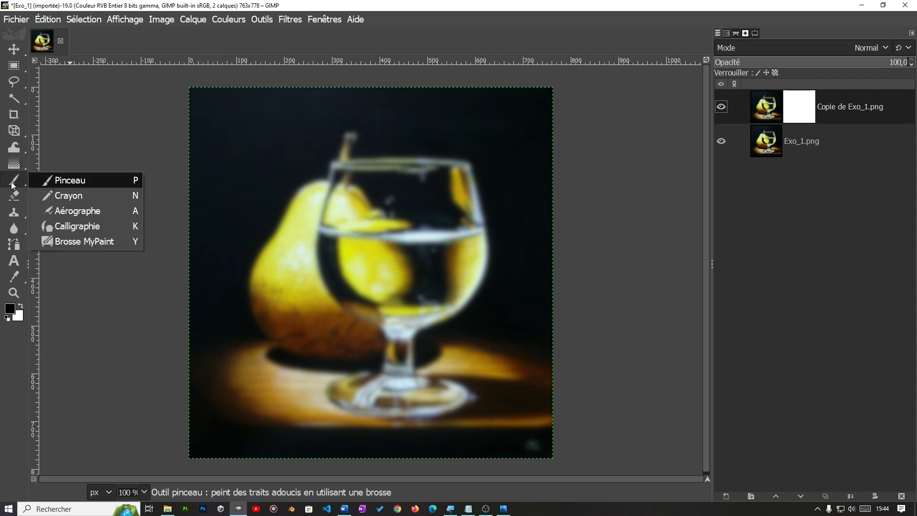
click(65, 182)
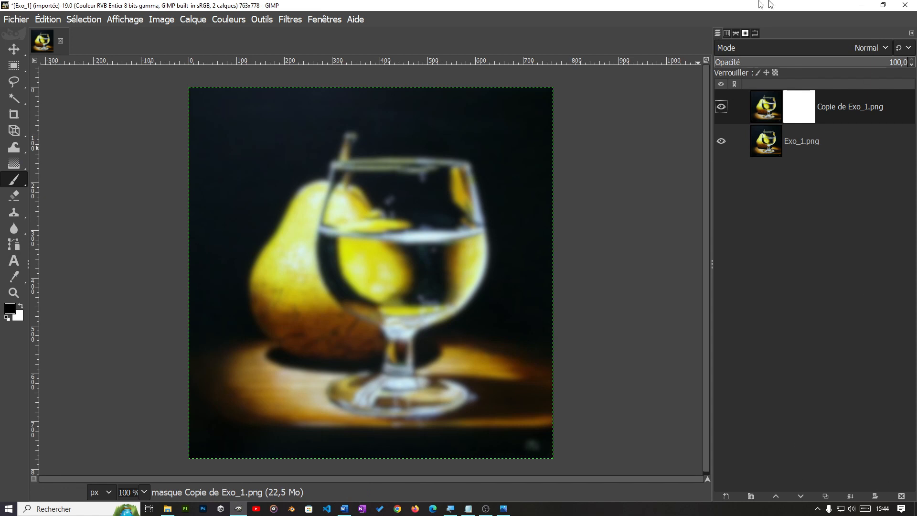
click(755, 34)
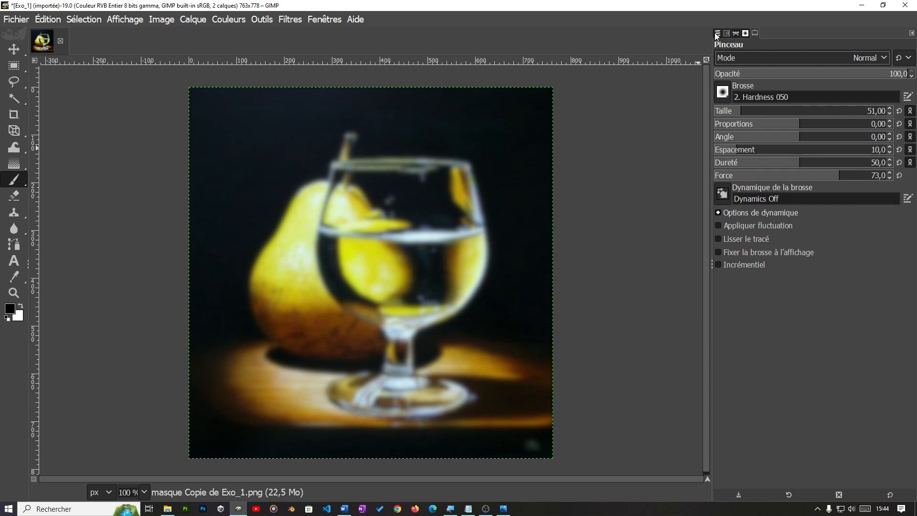
click(722, 93)
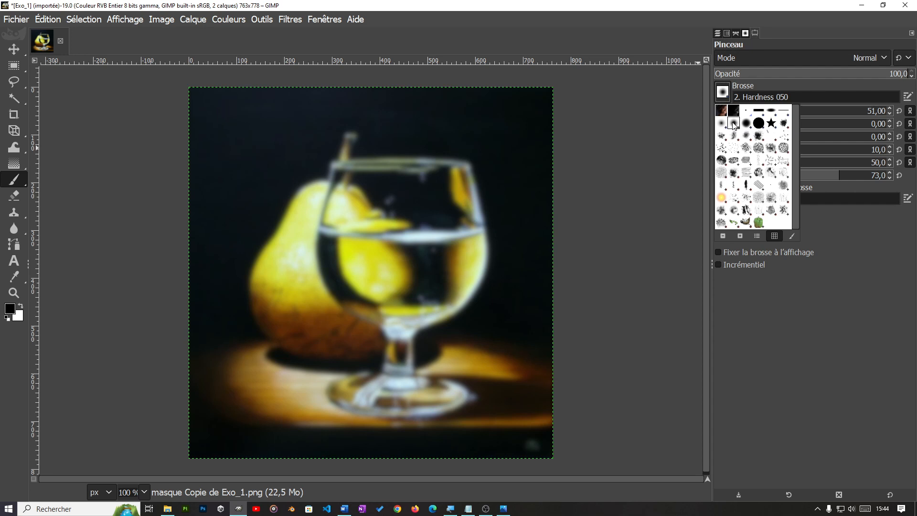
click(839, 283)
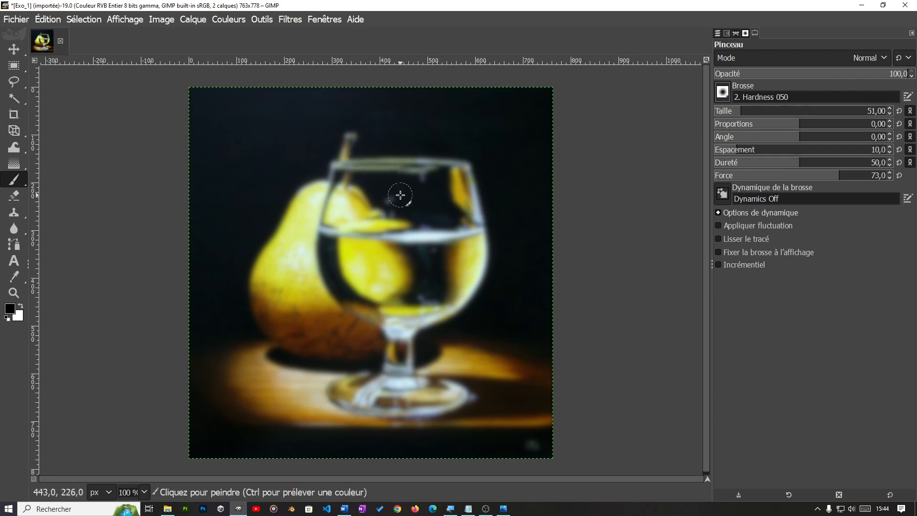
Step: Paint black on the layer mask over the glass's outline, stem and base to reveal the sharp layer beneath
mouse_move(402, 185)
mouse_down()
mouse_move(391, 241)
mouse_move(400, 206)
mouse_move(375, 235)
mouse_up()
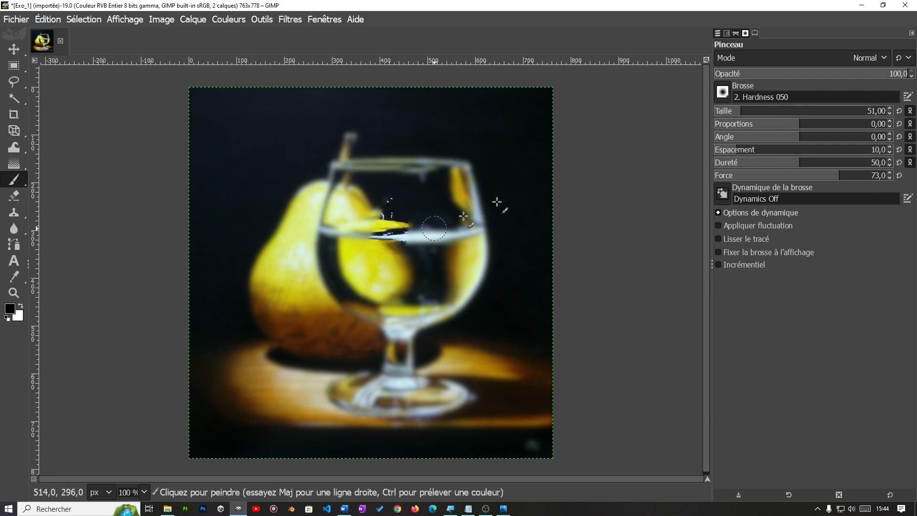
click(718, 33)
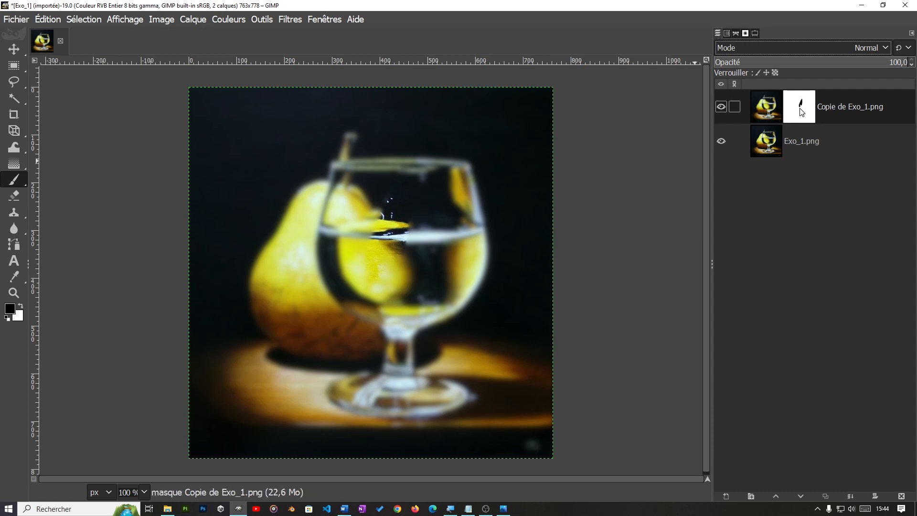
drag(352, 199, 345, 193)
mouse_move(332, 249)
mouse_down()
mouse_move(355, 297)
mouse_move(391, 318)
mouse_move(399, 341)
mouse_move(390, 373)
mouse_move(338, 391)
mouse_move(360, 407)
mouse_move(399, 412)
mouse_move(453, 407)
mouse_move(461, 393)
mouse_move(406, 399)
mouse_move(413, 395)
mouse_move(384, 390)
mouse_move(399, 359)
mouse_move(398, 300)
mouse_move(407, 387)
mouse_move(403, 316)
mouse_move(405, 330)
mouse_move(471, 269)
mouse_move(462, 172)
mouse_move(345, 164)
mouse_move(329, 273)
mouse_move(340, 283)
mouse_move(341, 243)
mouse_move(354, 279)
mouse_move(381, 309)
mouse_move(361, 289)
mouse_up()
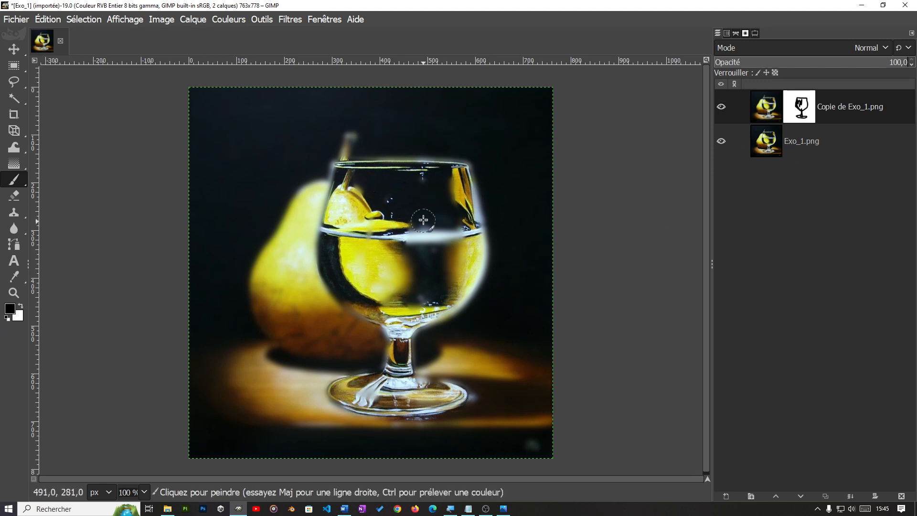
click(11, 310)
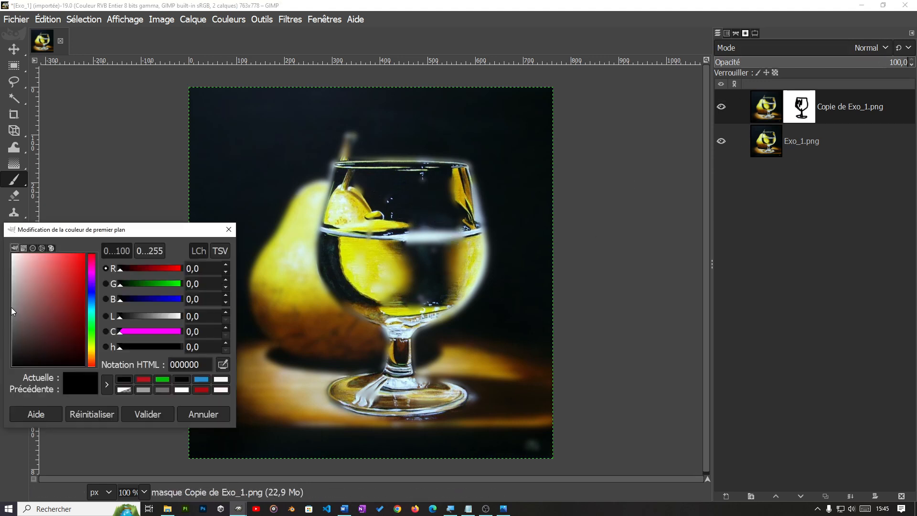
click(201, 414)
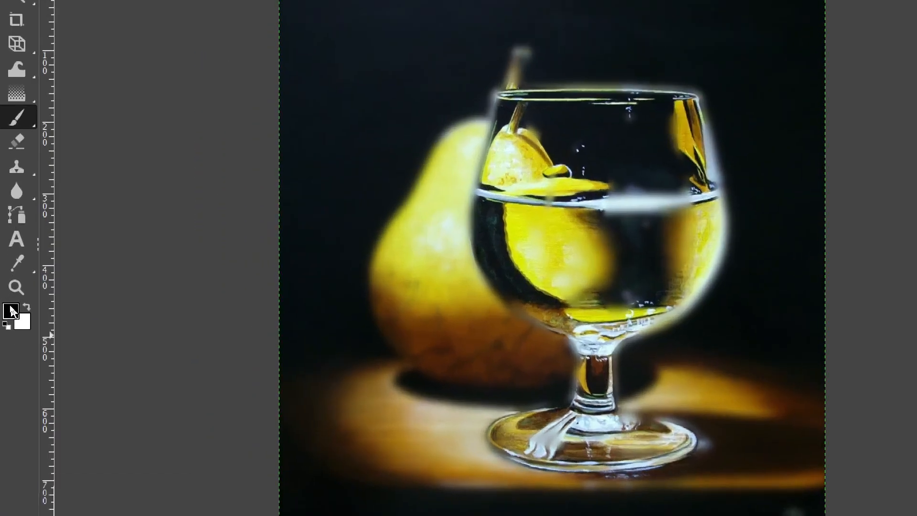
click(12, 311)
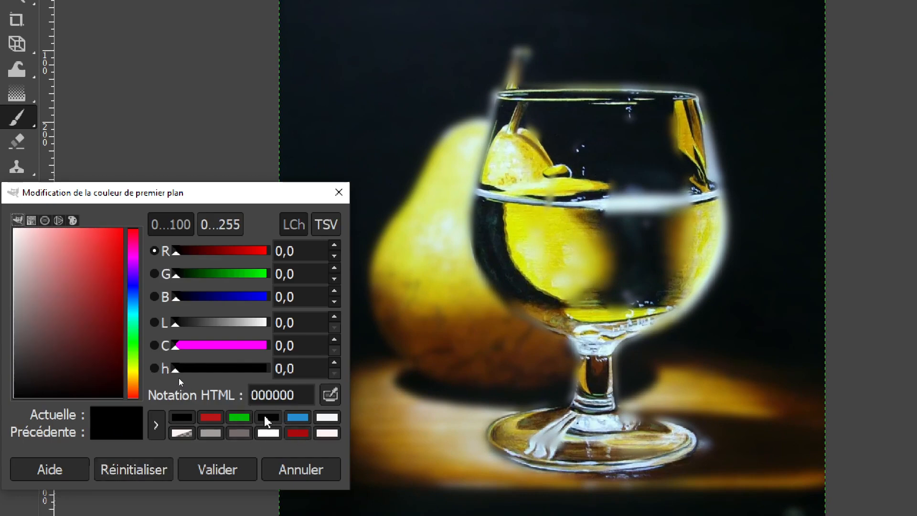
drag(37, 383, 17, 407)
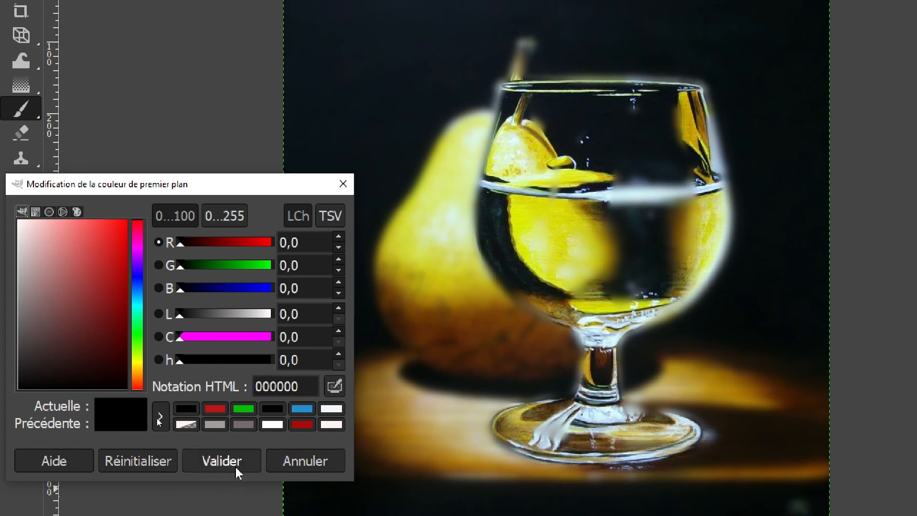
click(236, 473)
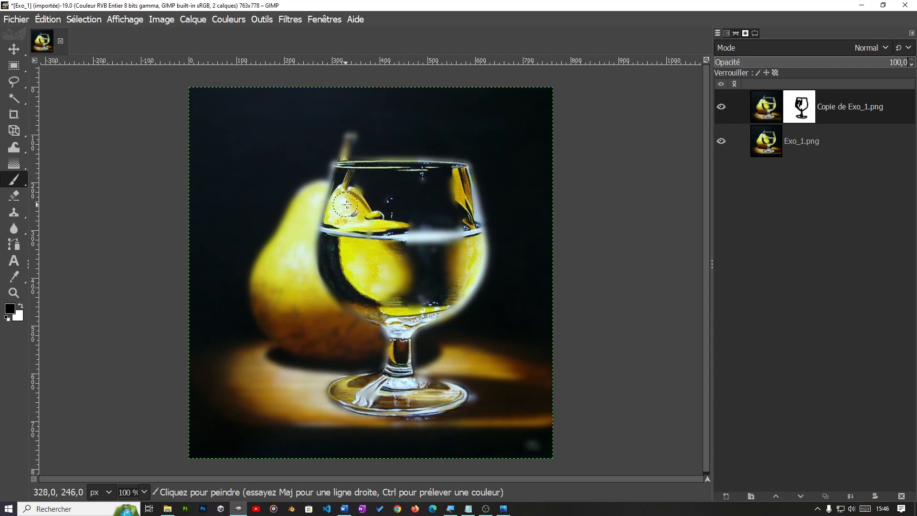
Step: Paint the remaining inside of the glass black on the layer mask
mouse_move(347, 204)
mouse_down()
mouse_move(378, 186)
mouse_move(403, 242)
mouse_move(425, 247)
mouse_move(450, 189)
mouse_move(456, 210)
mouse_move(468, 182)
mouse_move(477, 263)
mouse_move(453, 300)
mouse_move(424, 315)
mouse_move(426, 286)
mouse_move(447, 275)
mouse_move(462, 280)
mouse_move(454, 245)
mouse_move(448, 266)
mouse_up()
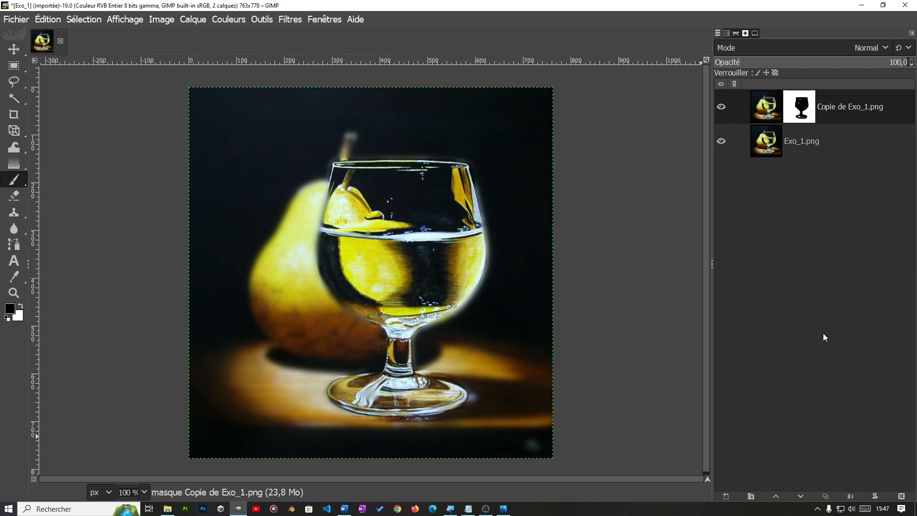
Step: Check the mask by hiding and reshowing the Exo_1.png layer, and hide the masked Copie de Exo_1.png layer to compare
click(721, 142)
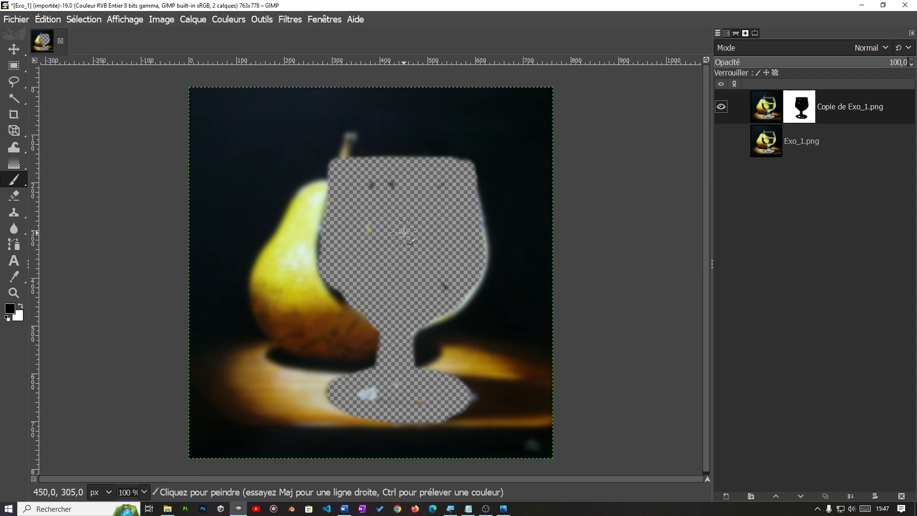
click(722, 141)
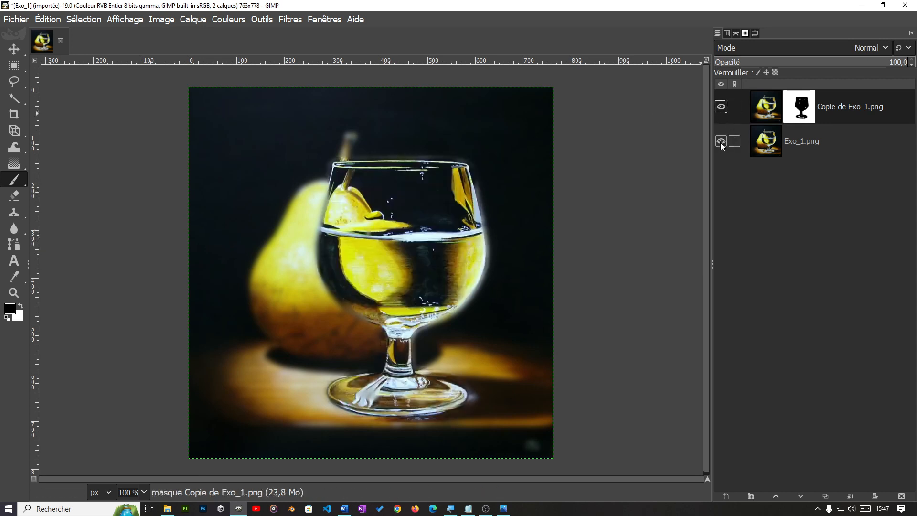
click(722, 106)
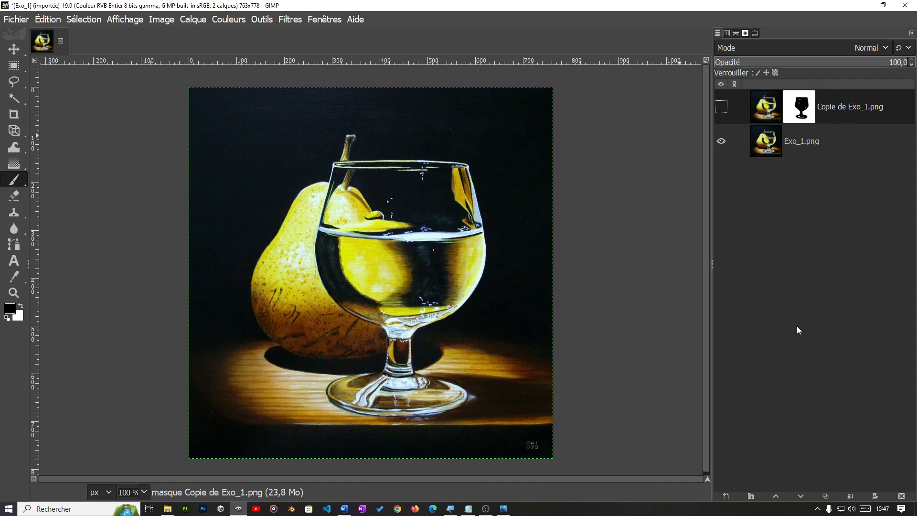
right_click(850, 107)
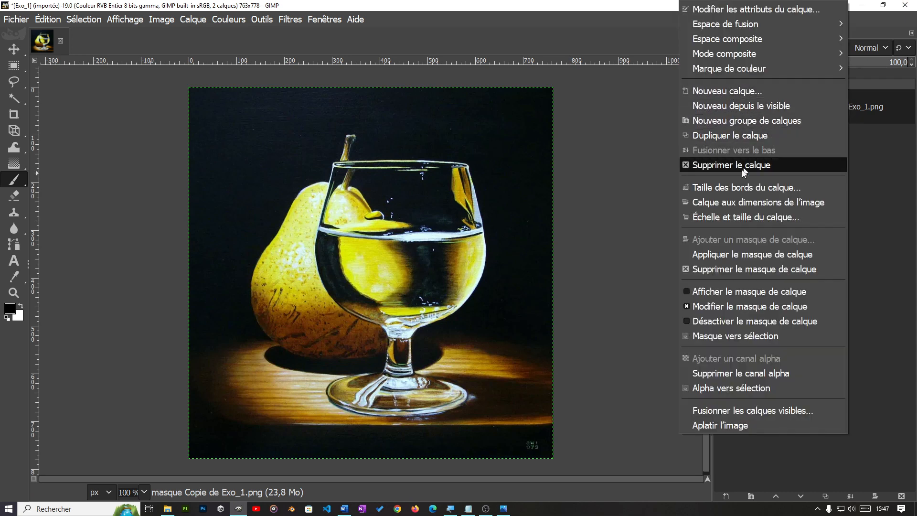
click(876, 113)
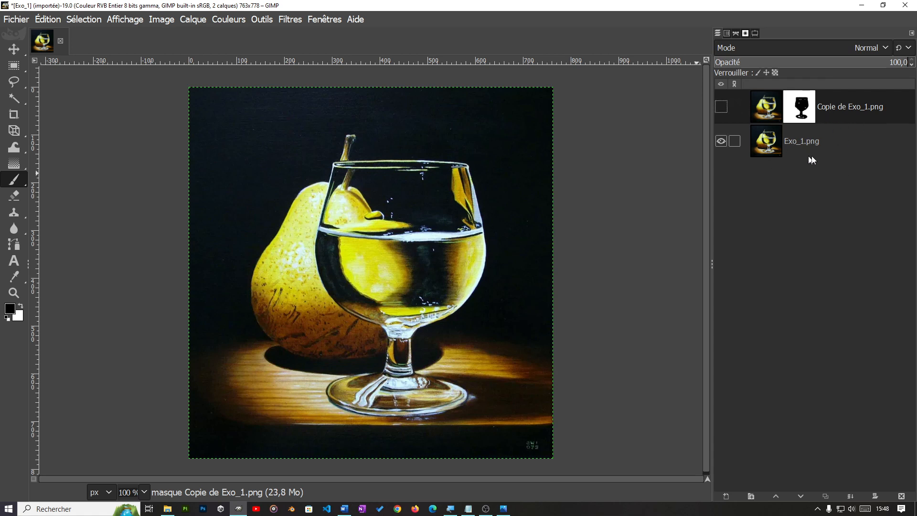
Step: Apply the layer mask of the Copie de Exo_1.png layer permanently
right_click(840, 107)
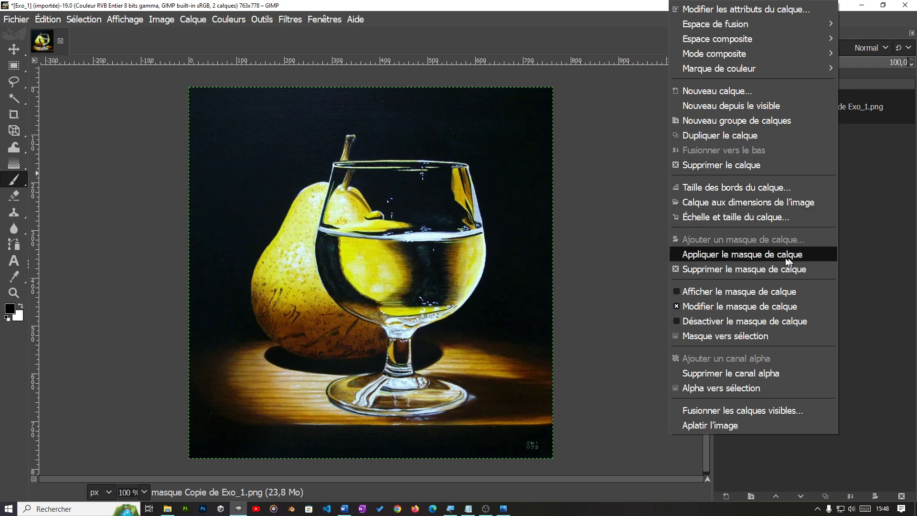
click(880, 203)
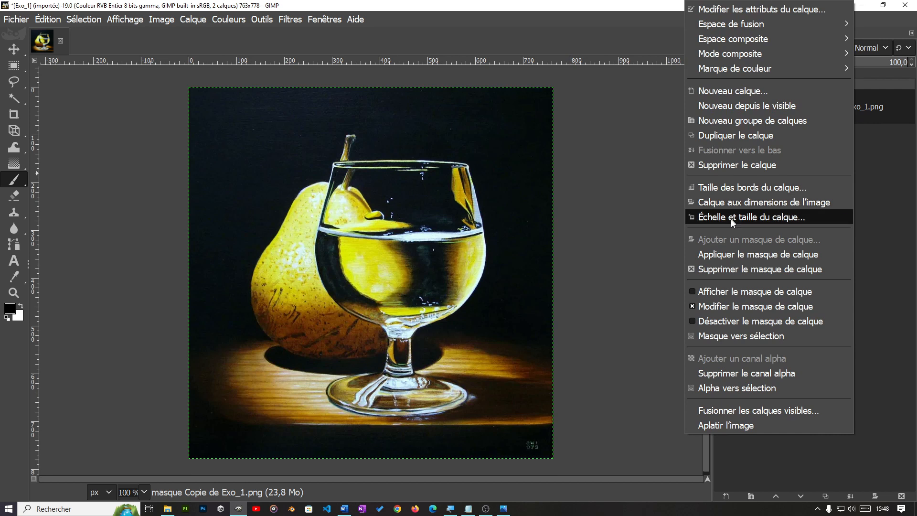
click(727, 255)
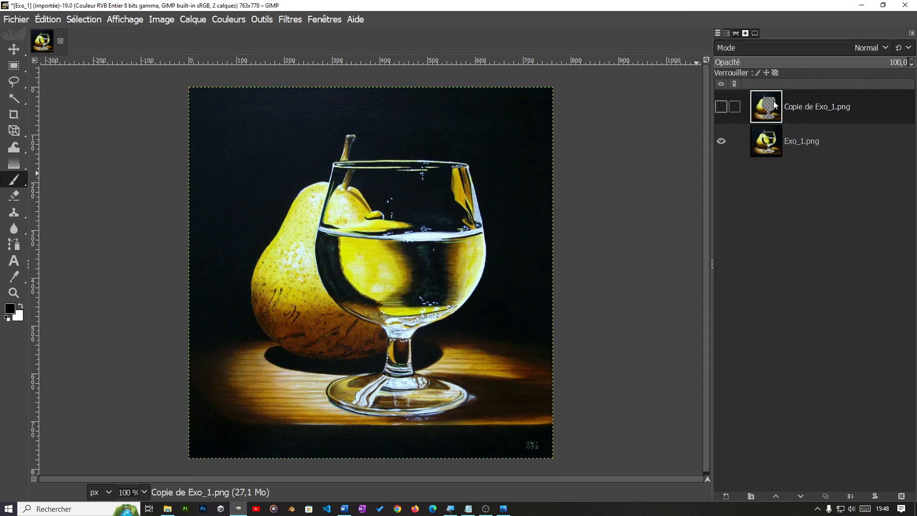
Step: Make both layers visible again and merge the Copie de Exo_1.png layer down onto Exo_1.png
click(721, 141)
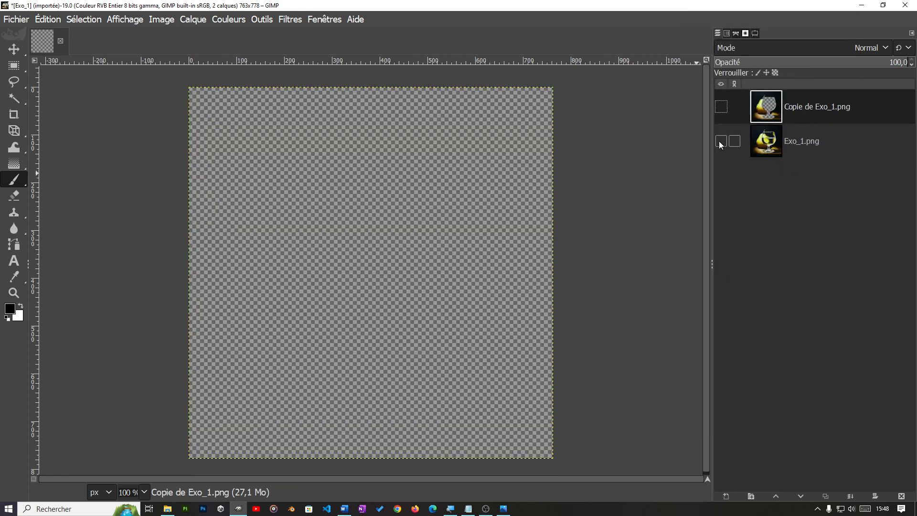
click(721, 141)
click(721, 107)
click(721, 106)
click(722, 107)
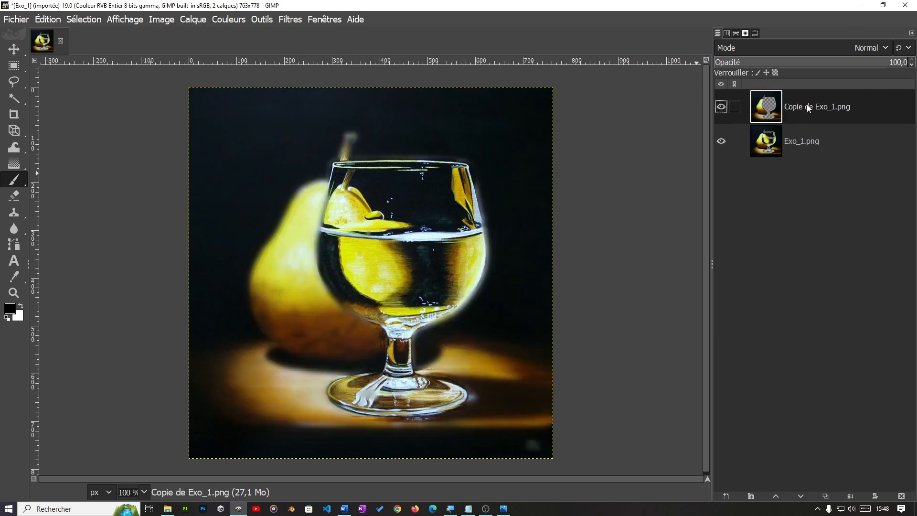
right_click(806, 104)
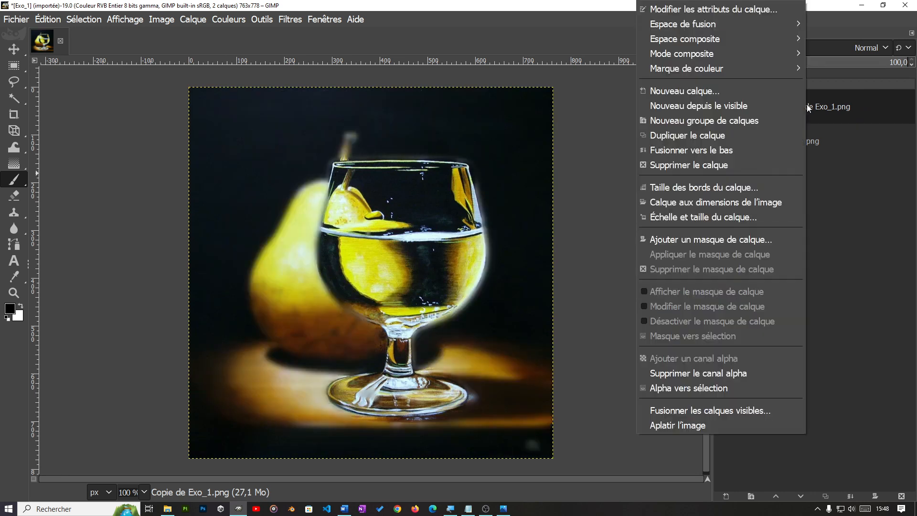
click(705, 151)
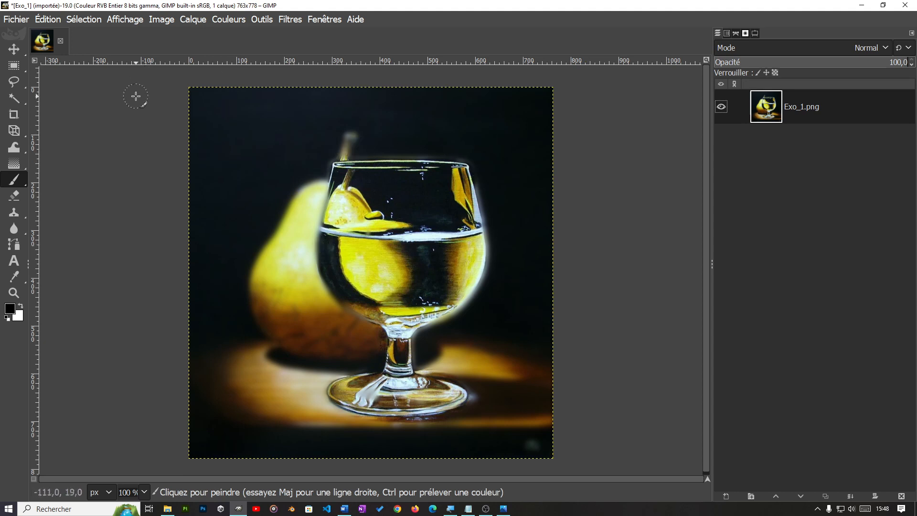
Step: Create a new blank white image of 763 x 778 px
key(ctrl+n)
click(440, 216)
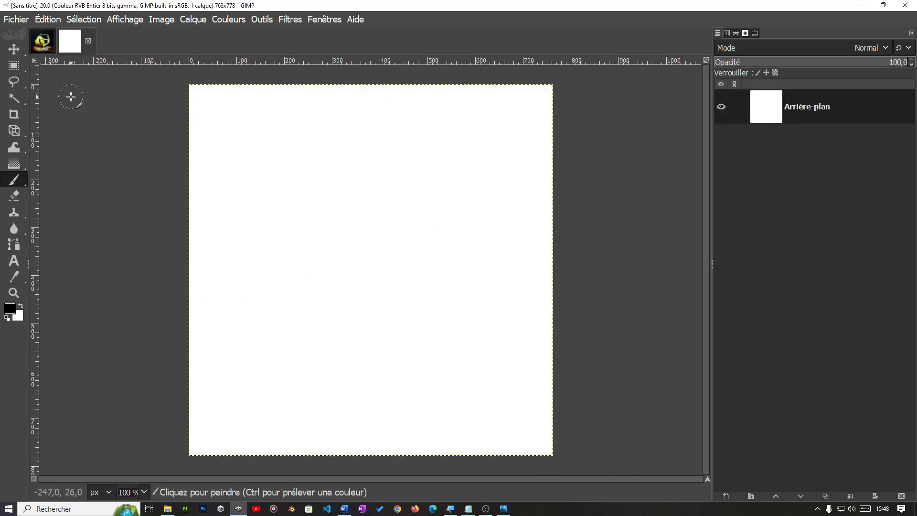
Step: Switch to File Explorer and open Exo_2.png from the GIMP folder with GIMP
click(167, 509)
click(438, 240)
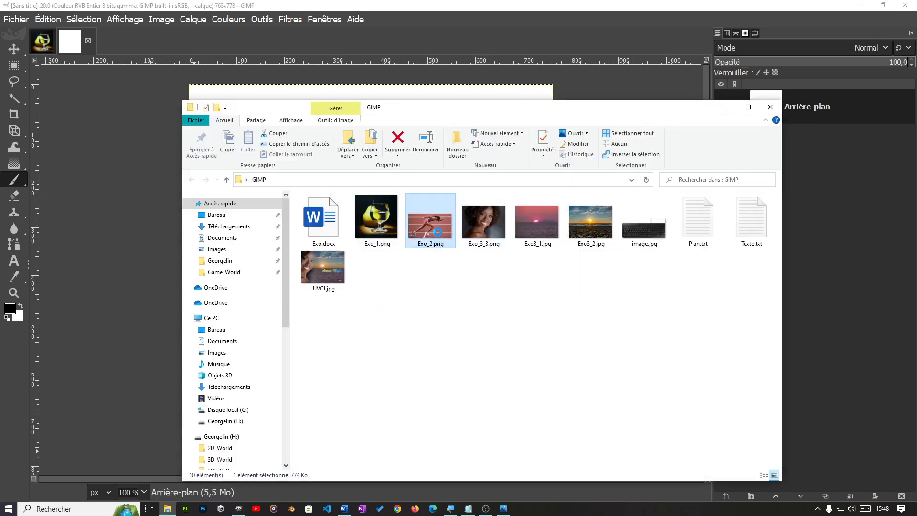
right_click(438, 233)
mouse_move(524, 346)
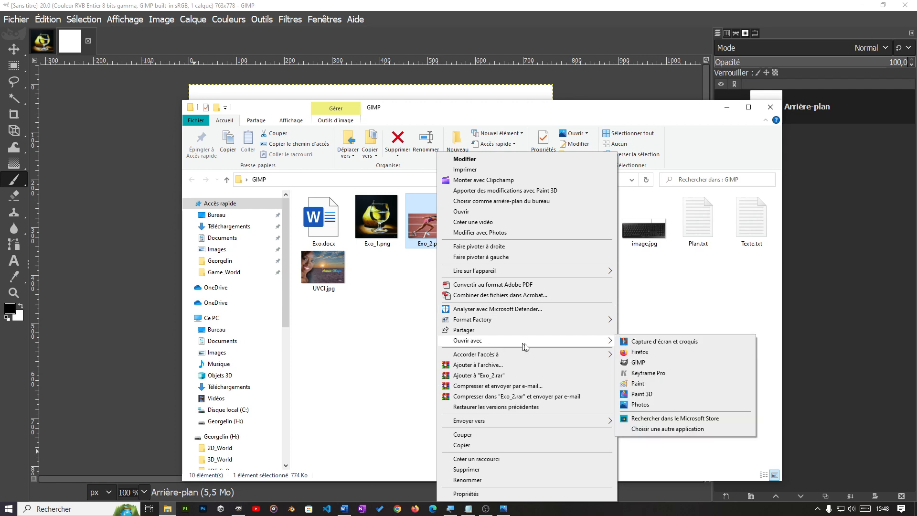
click(639, 363)
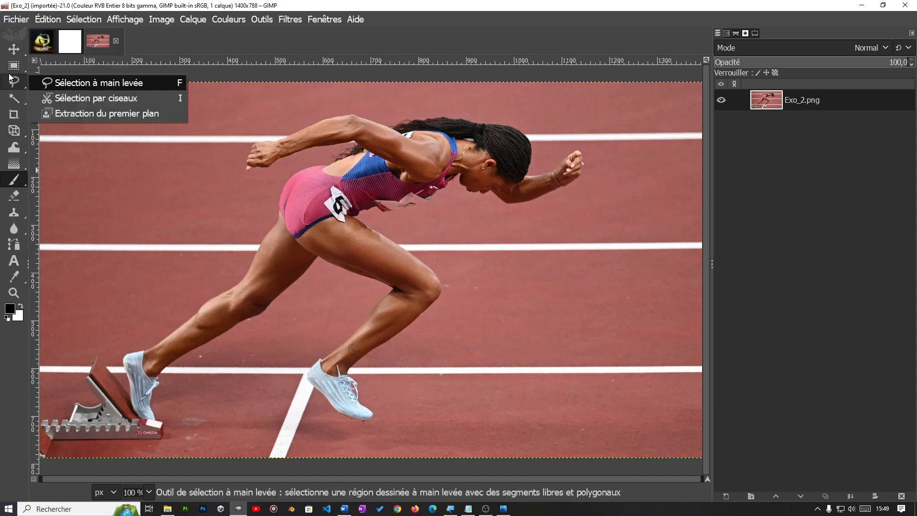
Step: Flip the Exo_2.png runner picture horizontally with the Flip tool, toggling it back and forth and ending on the mirrored version
mouse_move(14, 133)
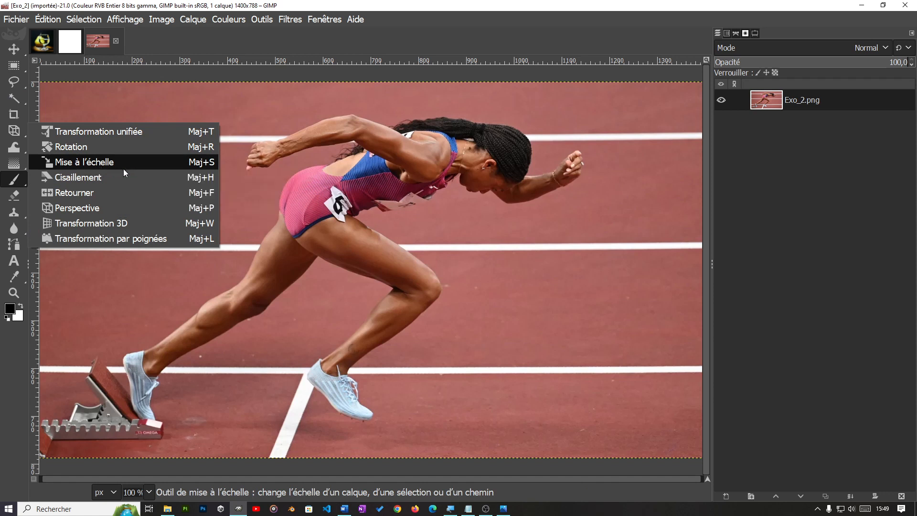
click(108, 194)
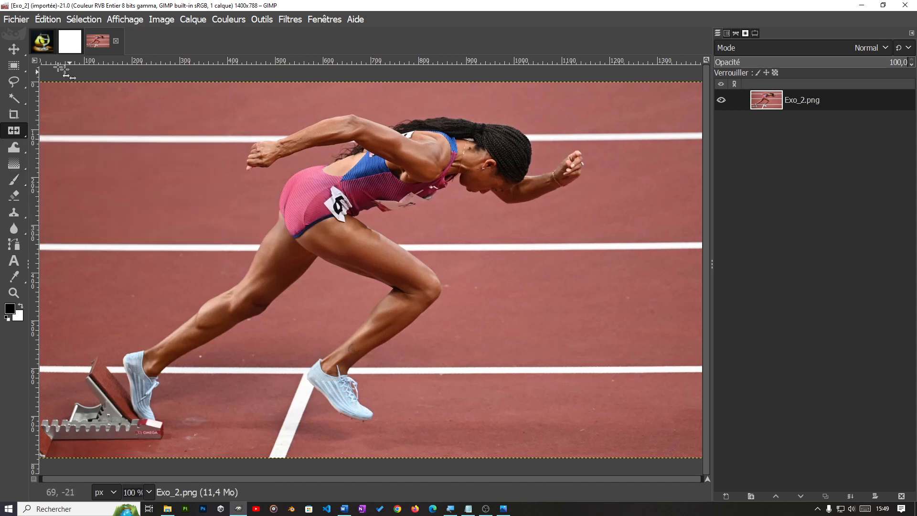
click(93, 39)
click(292, 246)
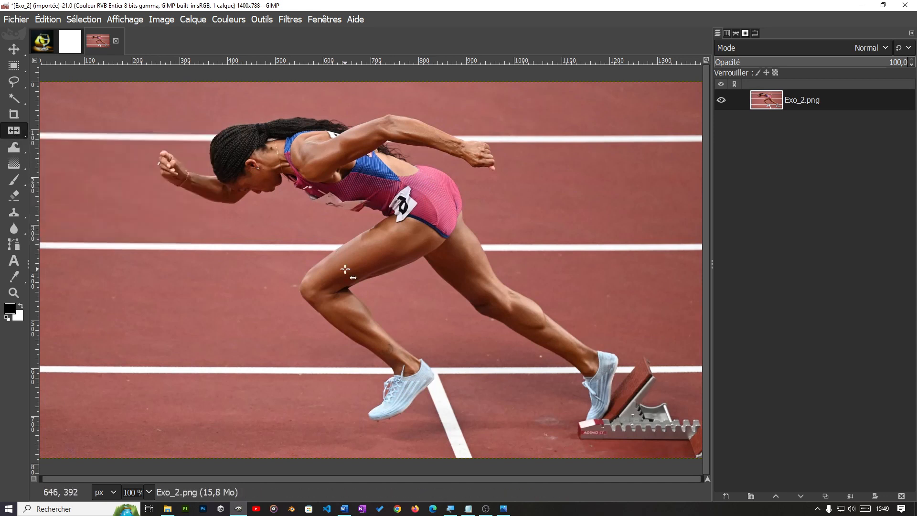
click(239, 230)
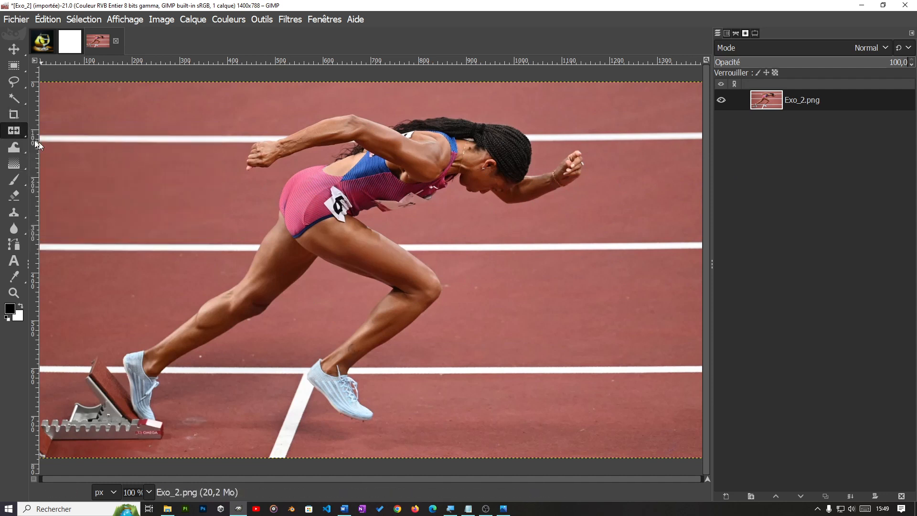
click(260, 202)
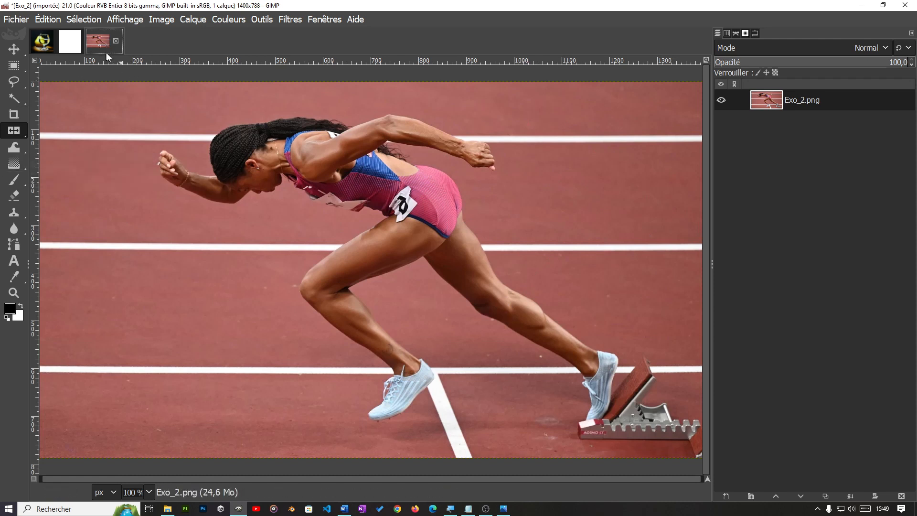
Step: Close the Exo_2 image and abandon its modifications, returning to the blank untitled image
click(115, 41)
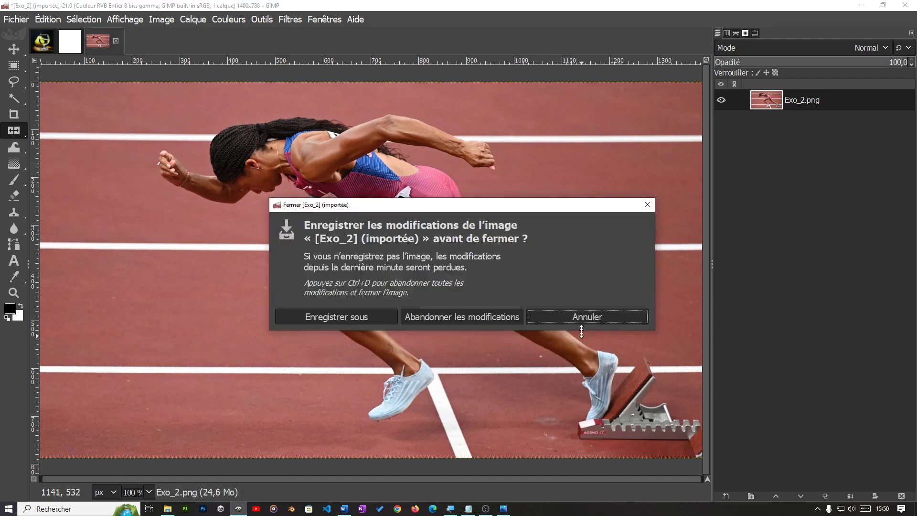
click(583, 316)
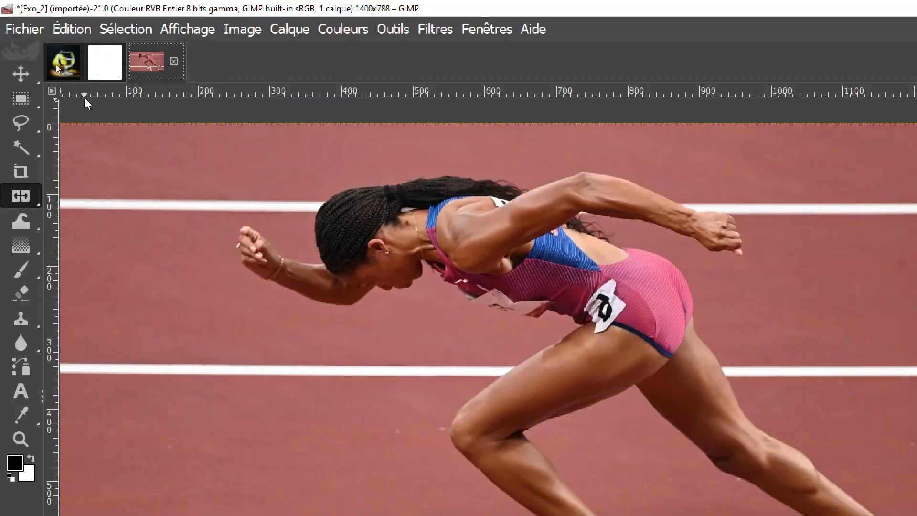
click(106, 62)
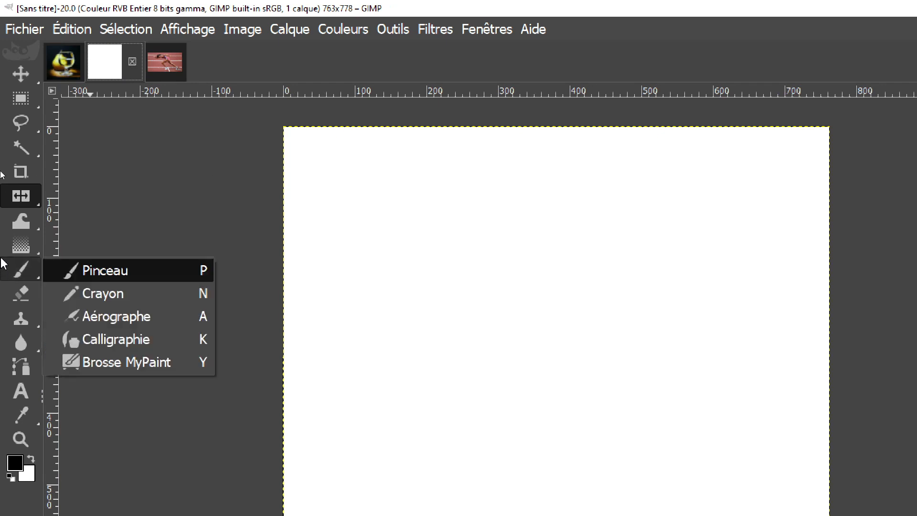
click(157, 73)
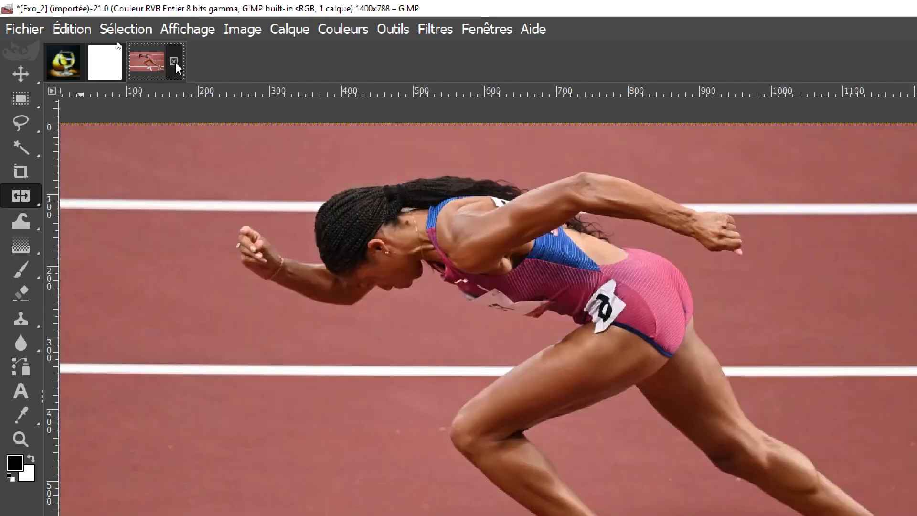
click(175, 62)
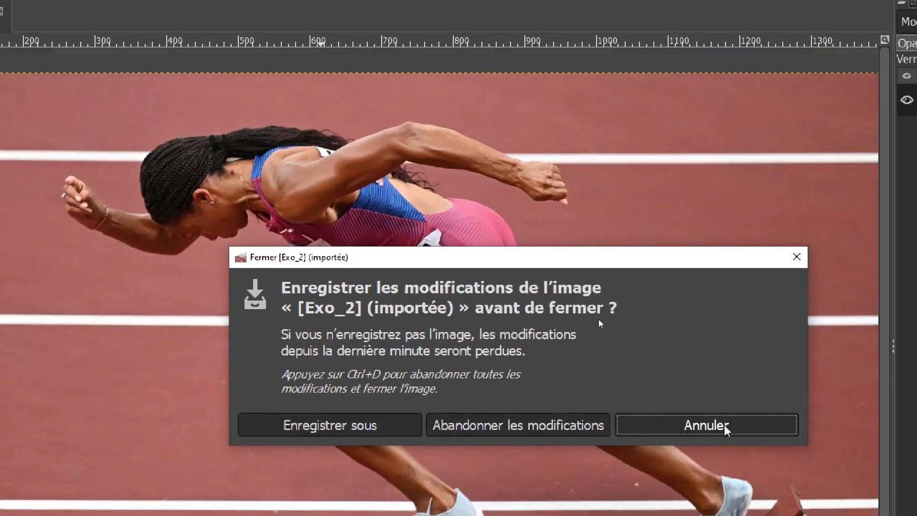
click(463, 427)
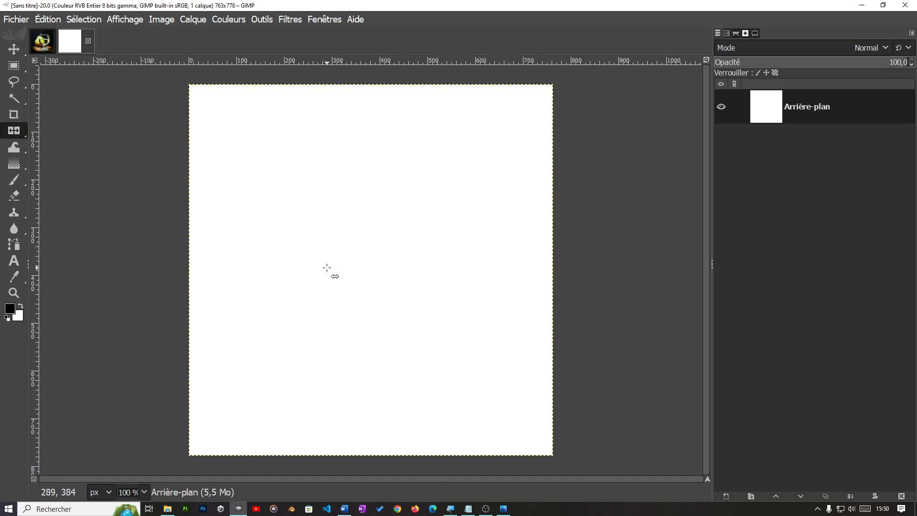
Step: Set the foreground colour to blue 3e6fcc and fill the whole blank image with it using Bucket Fill
mouse_move(14, 164)
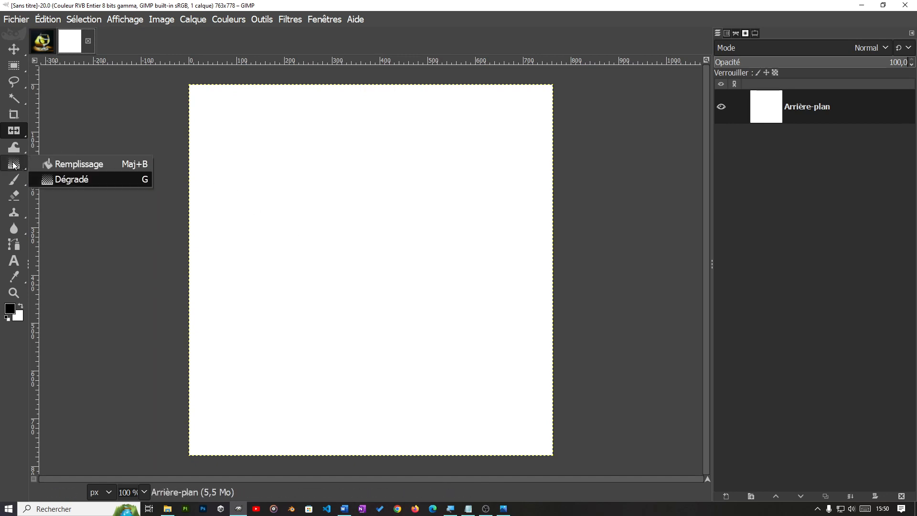
click(72, 164)
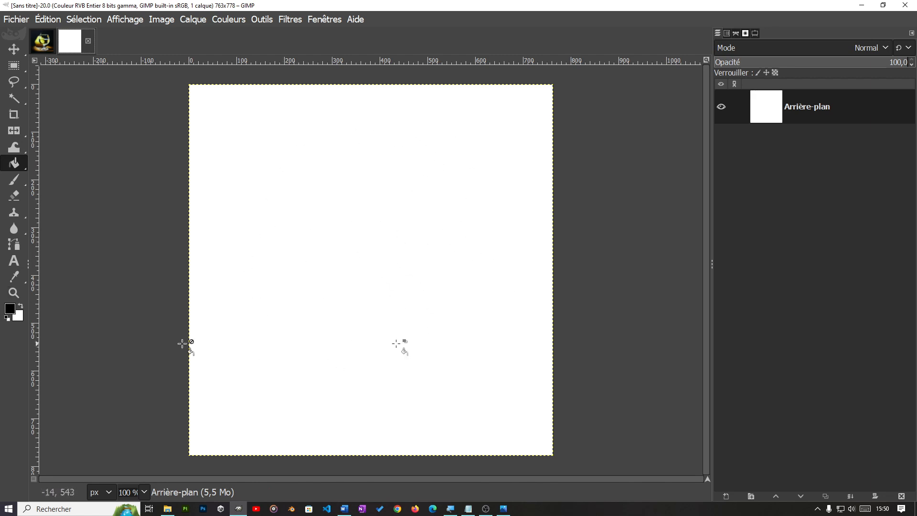
click(10, 308)
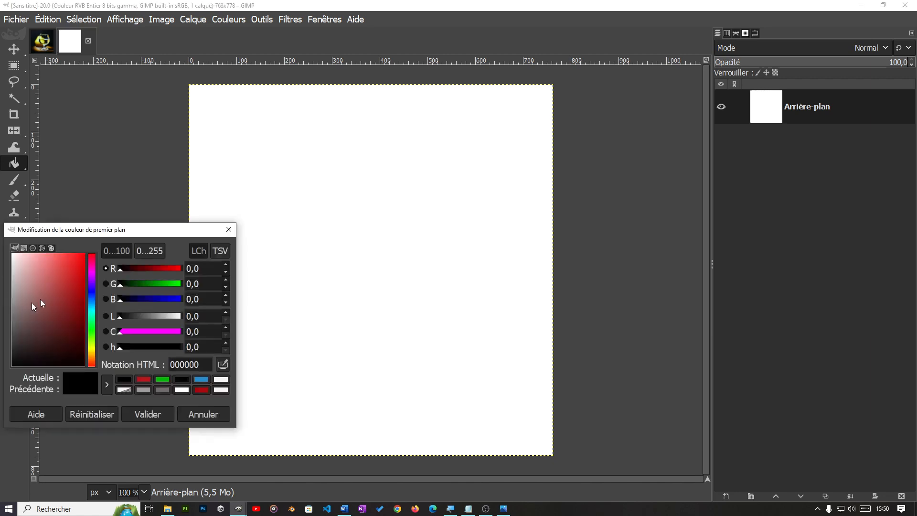
click(92, 298)
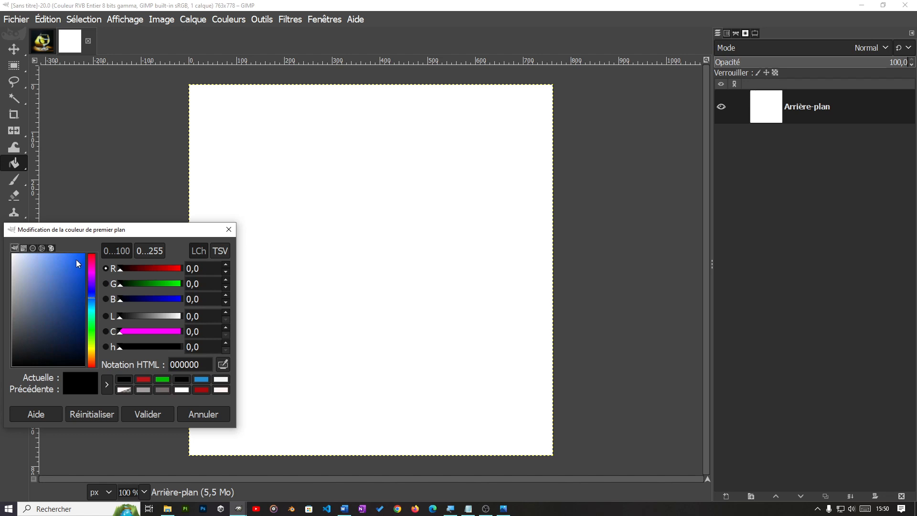
drag(76, 259, 62, 276)
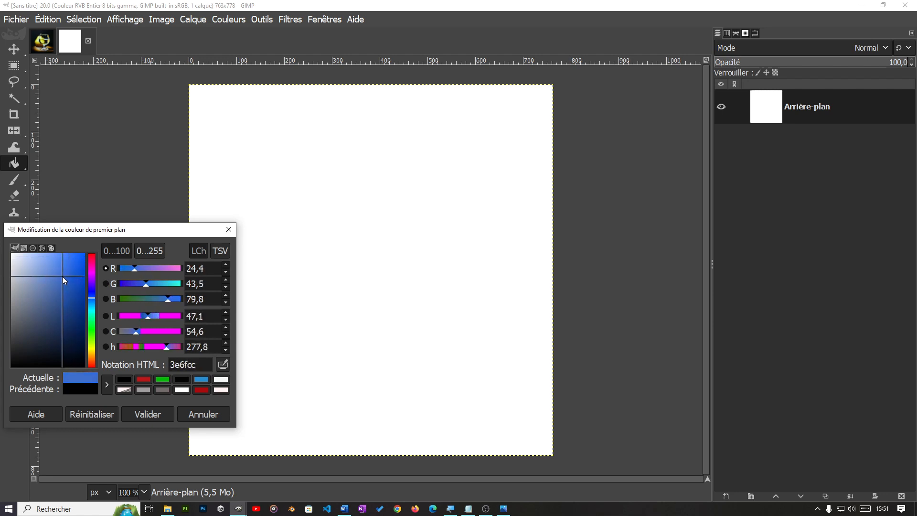
click(141, 415)
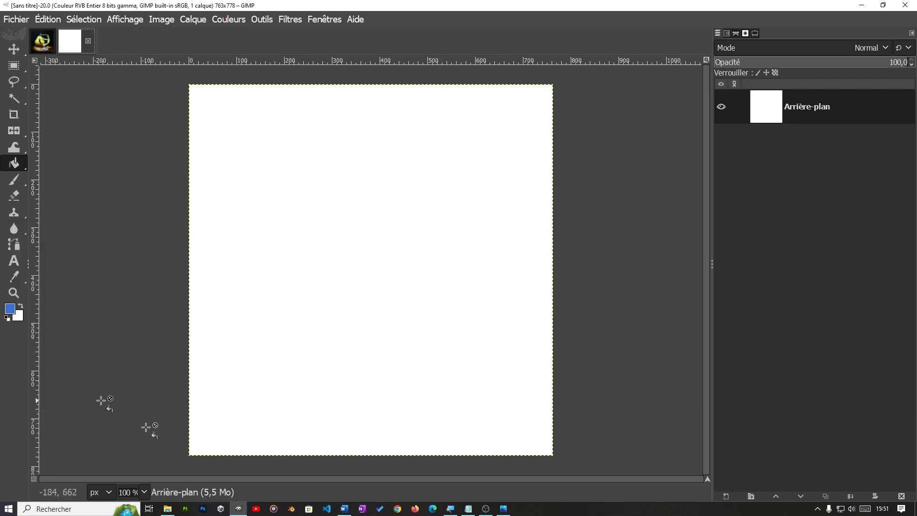
click(14, 164)
click(310, 211)
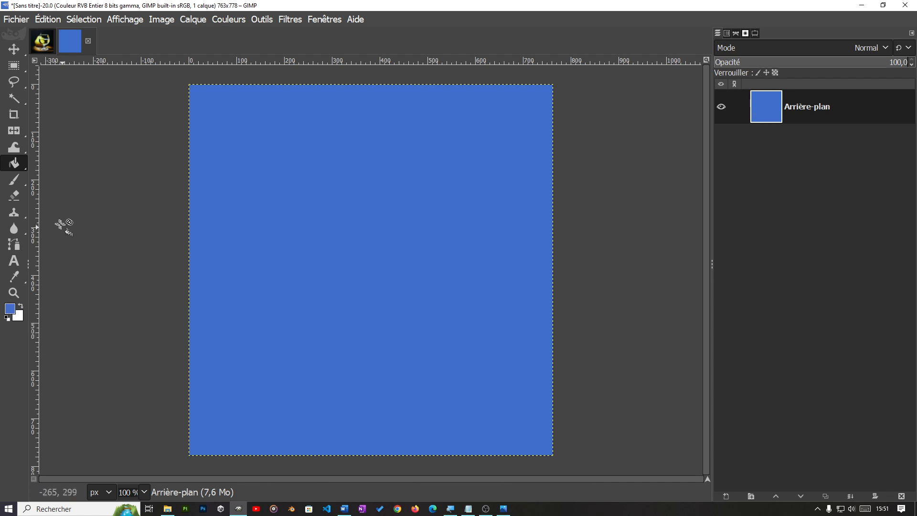
Step: Activate the Gradient tool and choose the PP vers AP (bord dur) gradient in its options
mouse_move(16, 165)
click(71, 180)
click(756, 33)
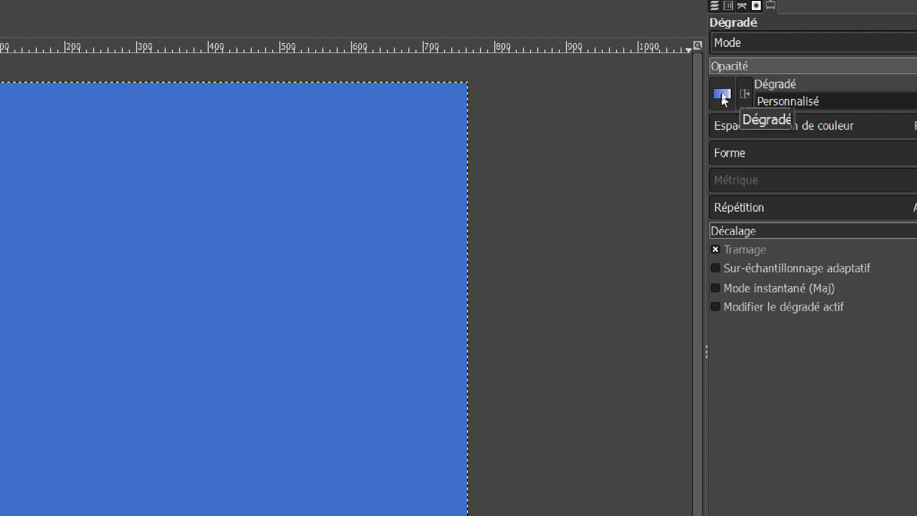
click(724, 95)
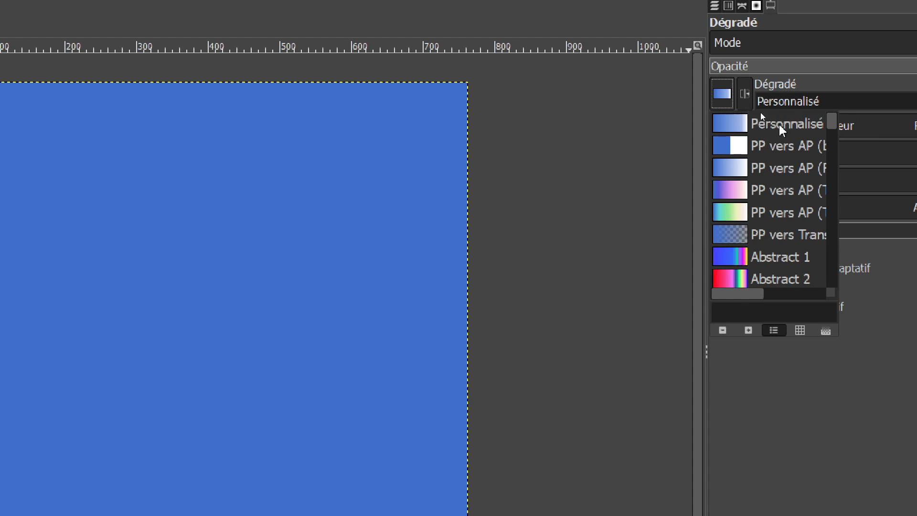
click(751, 152)
Step: Review the list of available gradients and reverse the direction of the chosen gradient
click(722, 94)
mouse_move(738, 290)
mouse_down()
mouse_move(780, 290)
mouse_move(708, 302)
mouse_move(725, 300)
mouse_up()
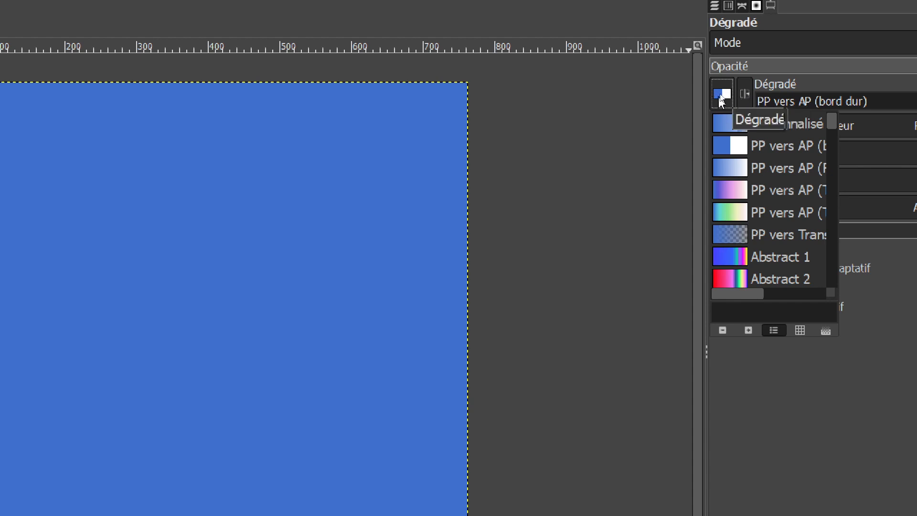
click(746, 95)
click(744, 94)
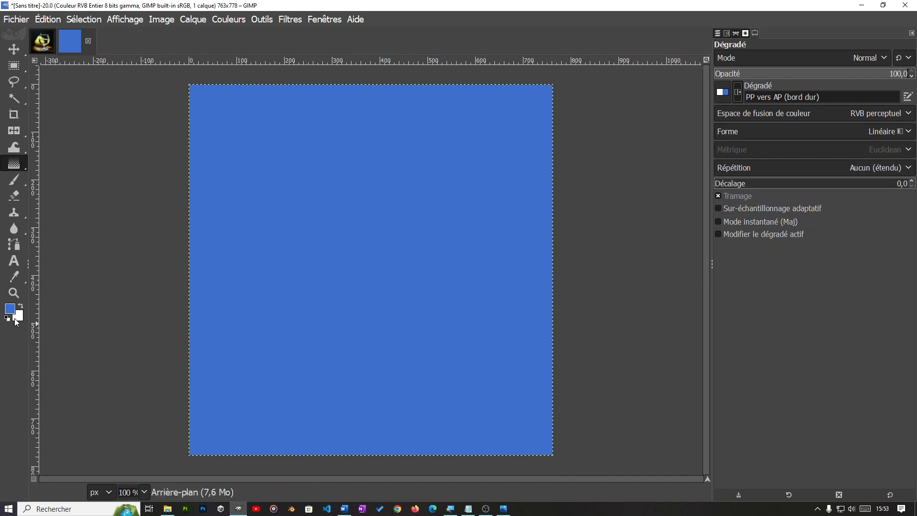
Step: Set the gradient's shape to Radial
mouse_move(15, 170)
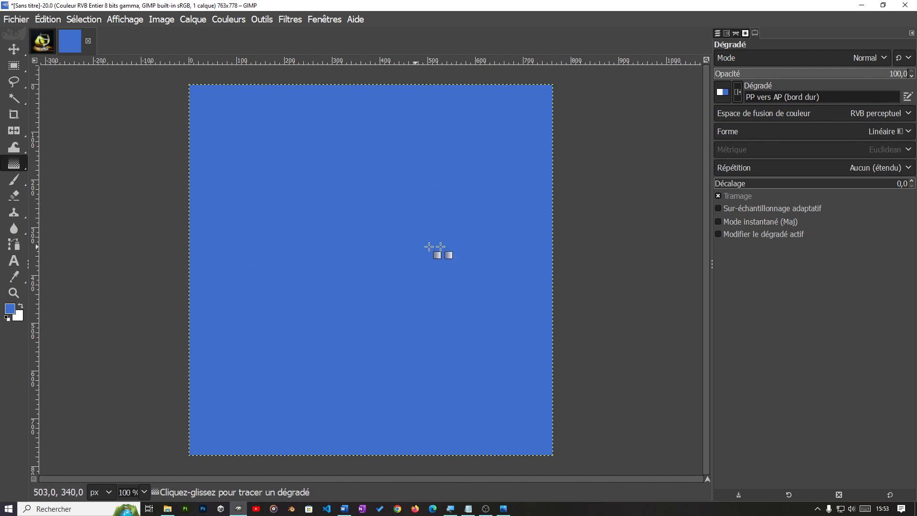
click(820, 133)
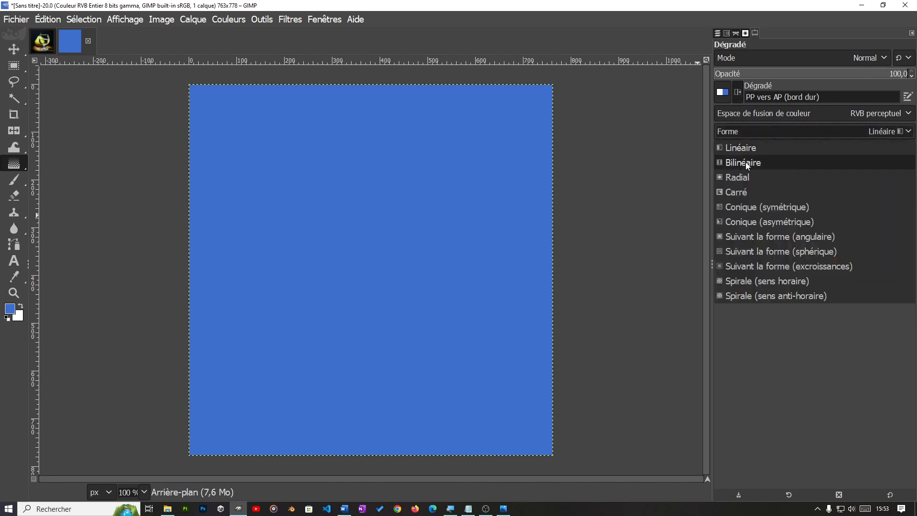
click(739, 178)
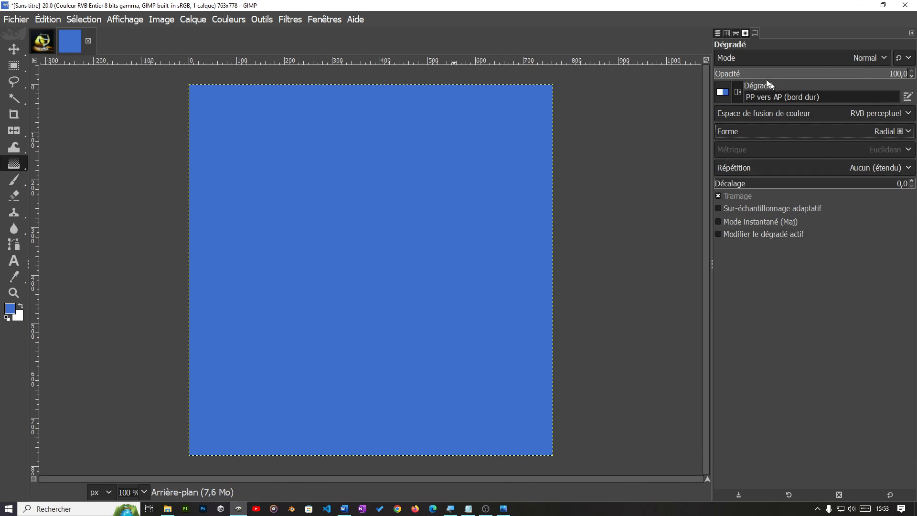
Step: Choose the Personnalisé gradient for the Gradient tool
click(723, 94)
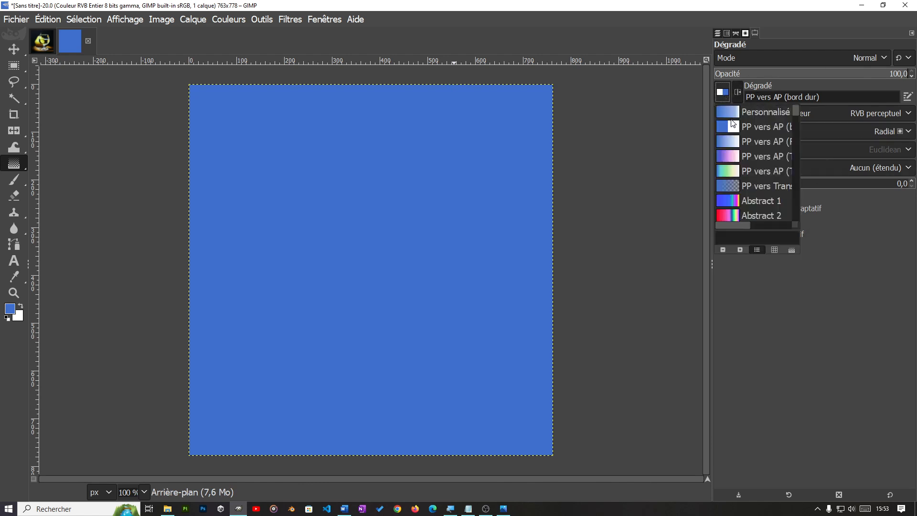
double_click(728, 111)
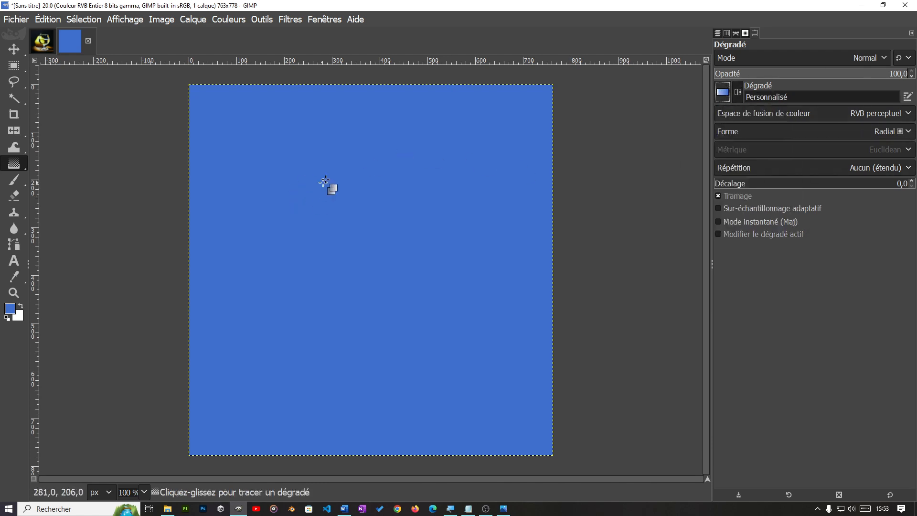
Step: Try a radial gradient from the upper middle of the blue image, extending its endpoint to about 365 px away
drag(359, 202, 377, 247)
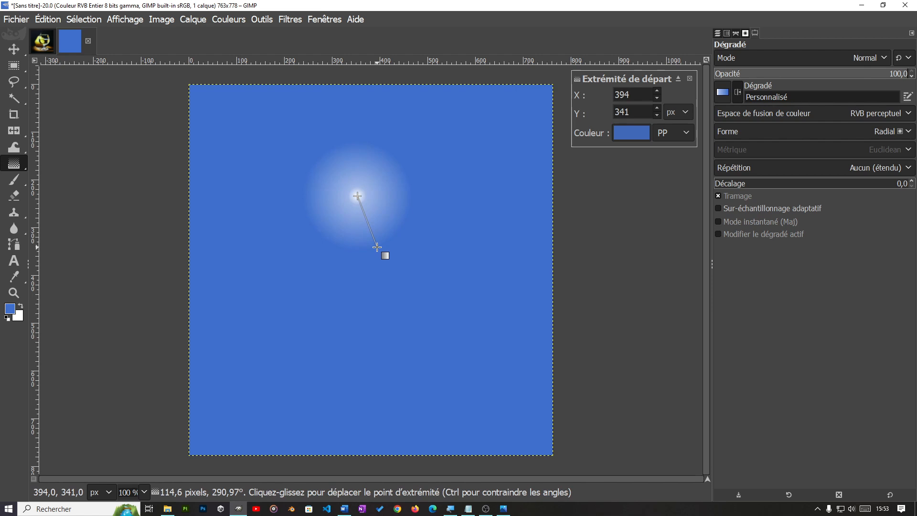
drag(377, 247, 456, 339)
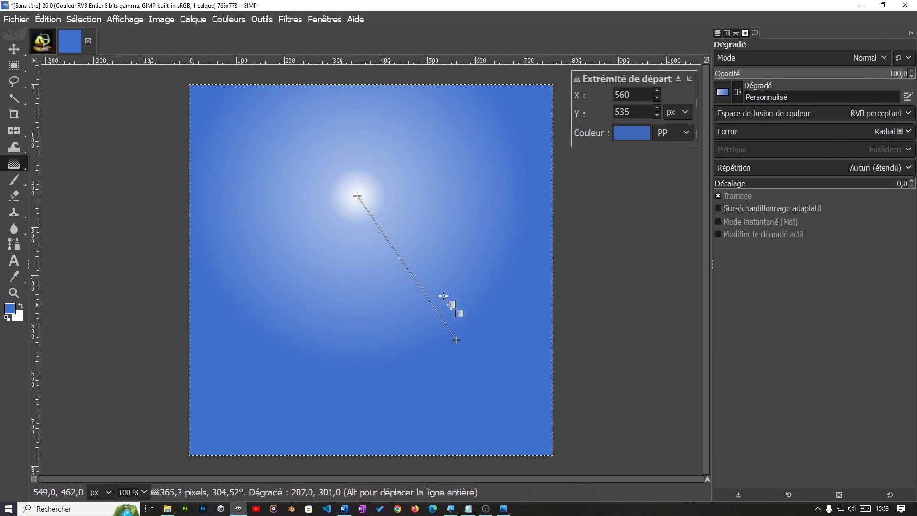
key(Escape)
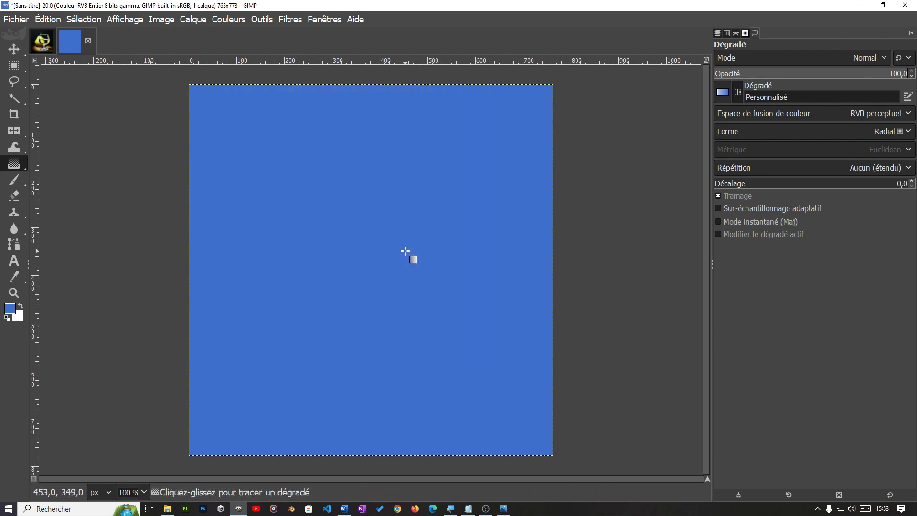
Step: Set the gradient's shape to Linéaire and draw it horizontally from the image's left edge to its right edge, about 759 px
click(744, 131)
click(748, 148)
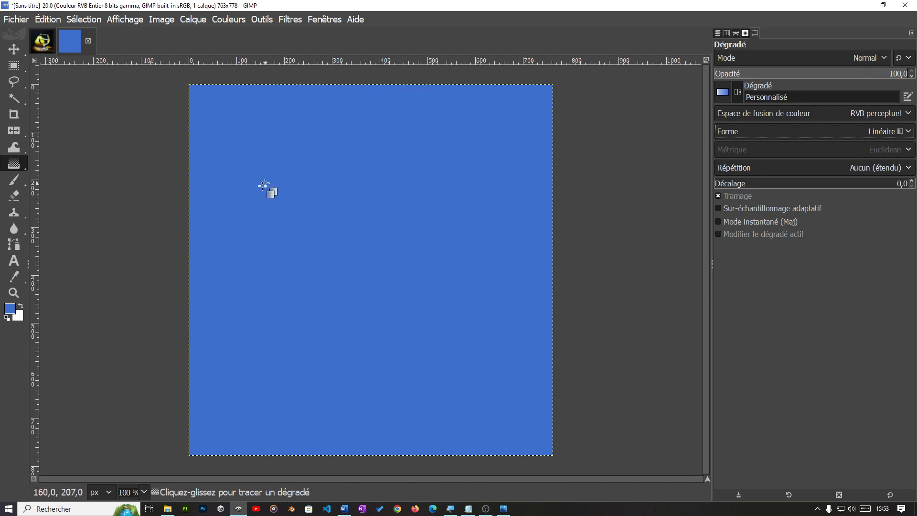
click(189, 269)
drag(188, 269, 552, 266)
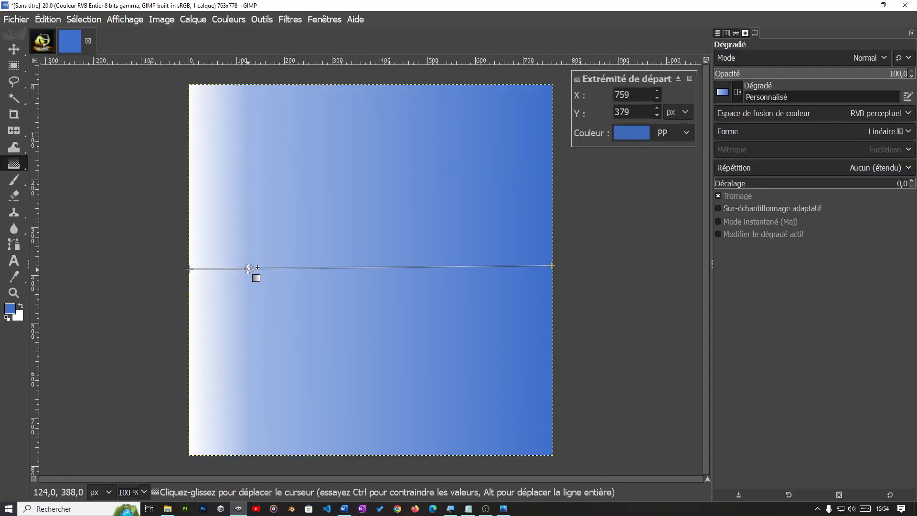
Step: Move the horizontal gradient's midpoint to position 34,93 and back to 81,40, and apply the gradient
click(248, 269)
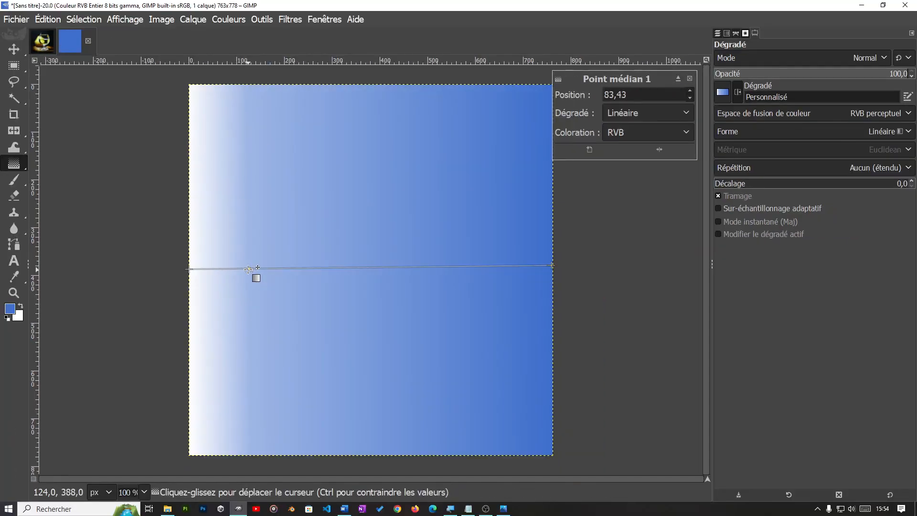
drag(248, 269, 425, 270)
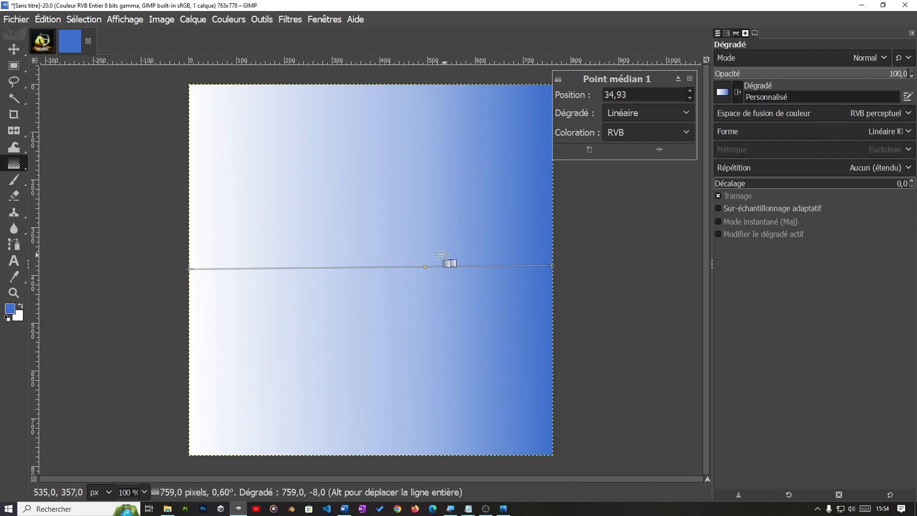
drag(424, 266, 256, 259)
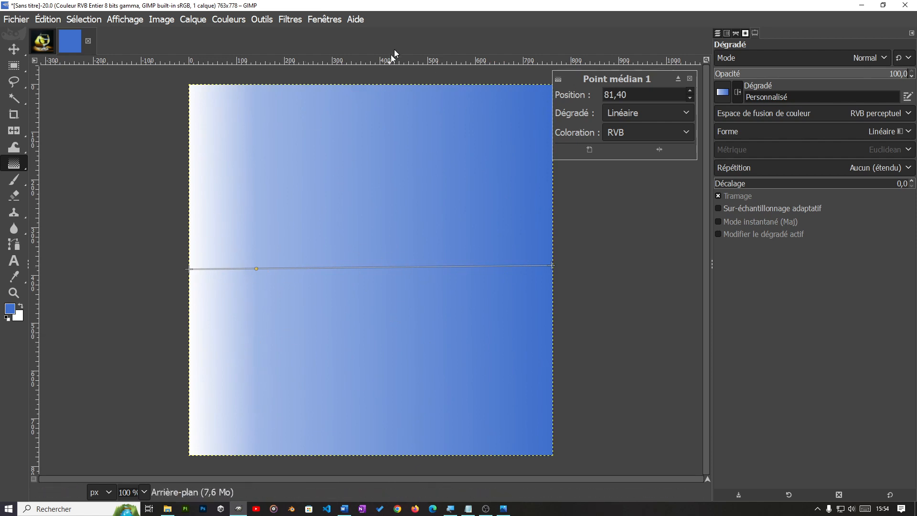
click(364, 85)
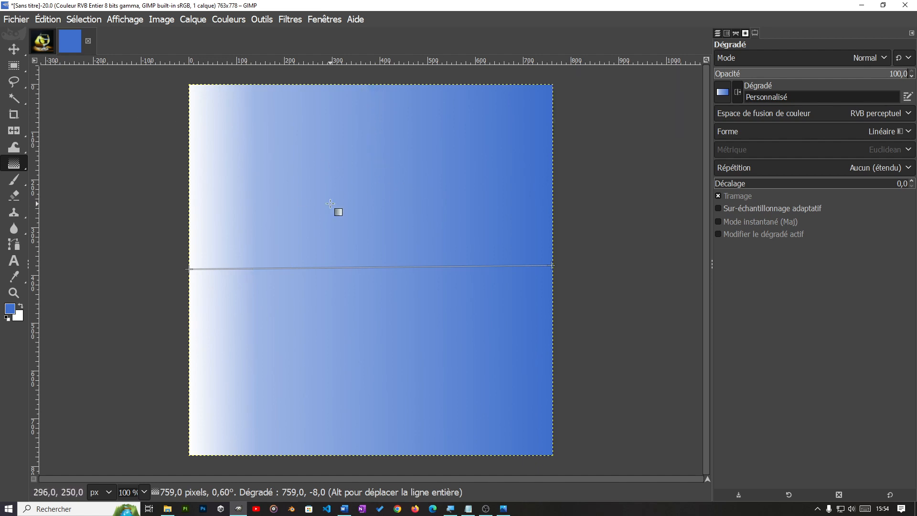
key(Return)
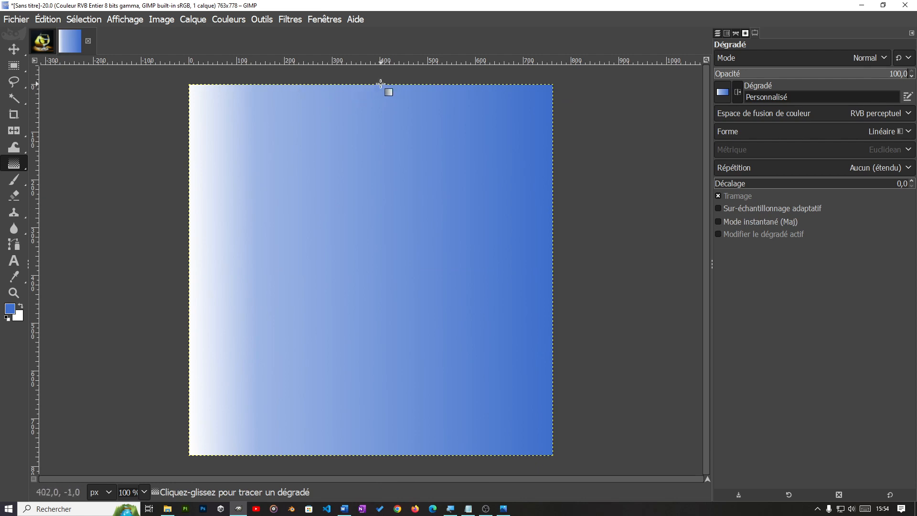
Step: Draw a vertical gradient about 779 px long from the image's top edge to its bottom edge and set its shape to Conique (symétrique)
drag(379, 85, 383, 456)
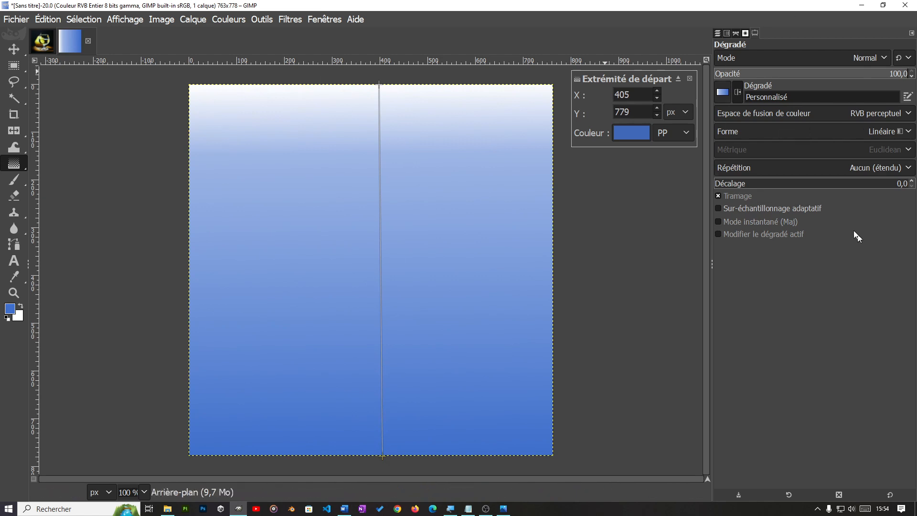
click(780, 129)
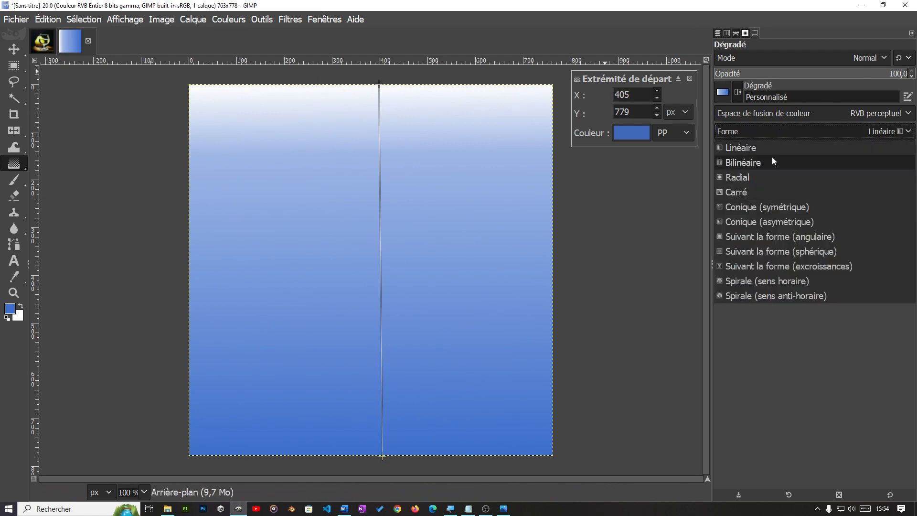
click(748, 207)
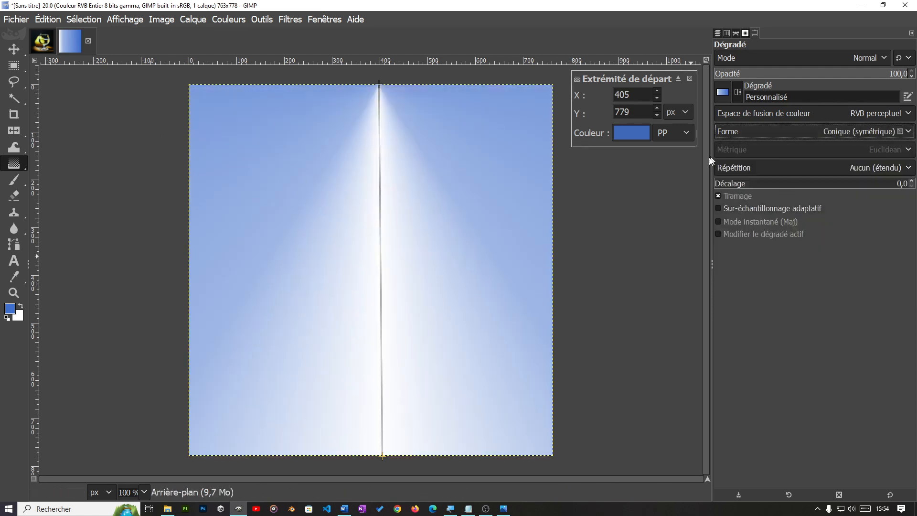
key(Return)
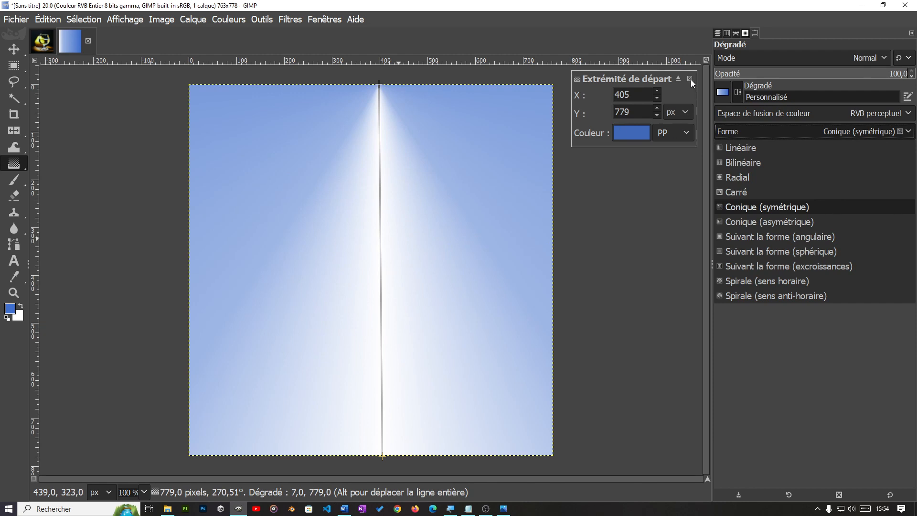
key(Return)
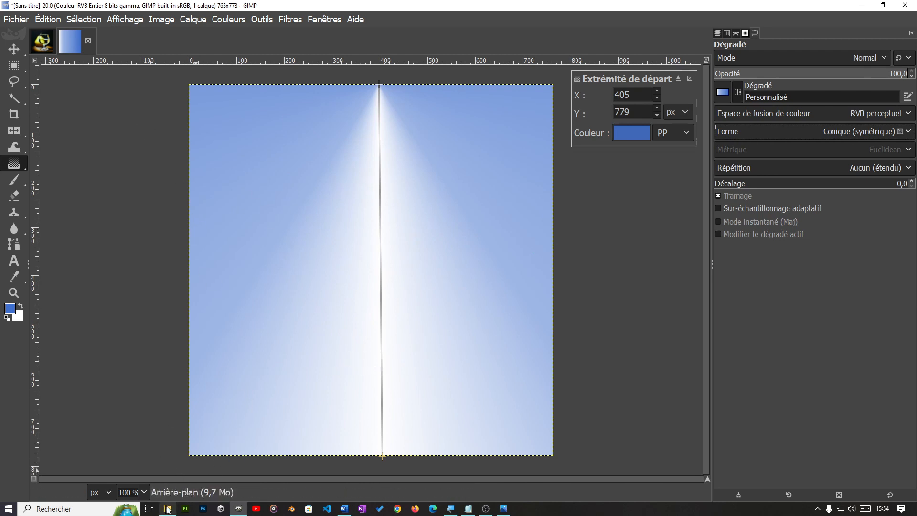
mouse_move(170, 512)
mouse_move(509, 512)
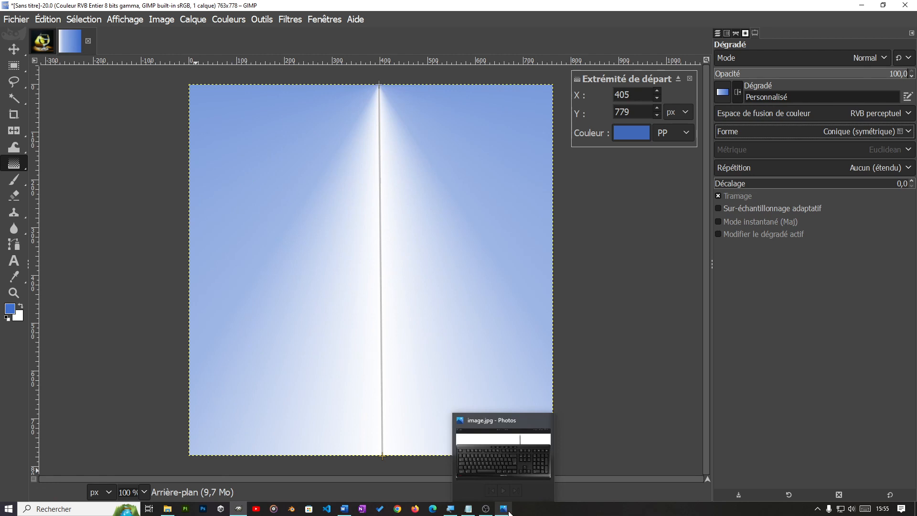